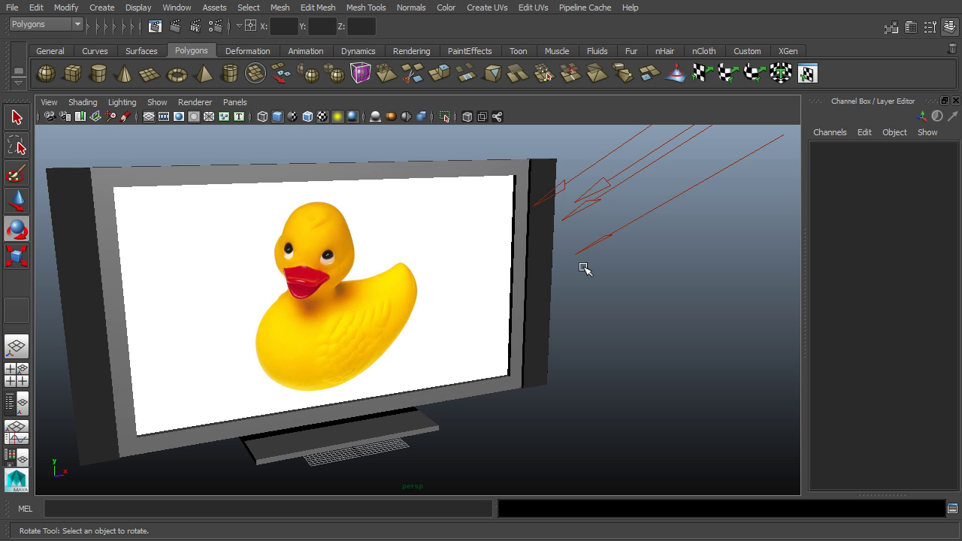
alt+drag(636, 307, 376, 276)
click(638, 222)
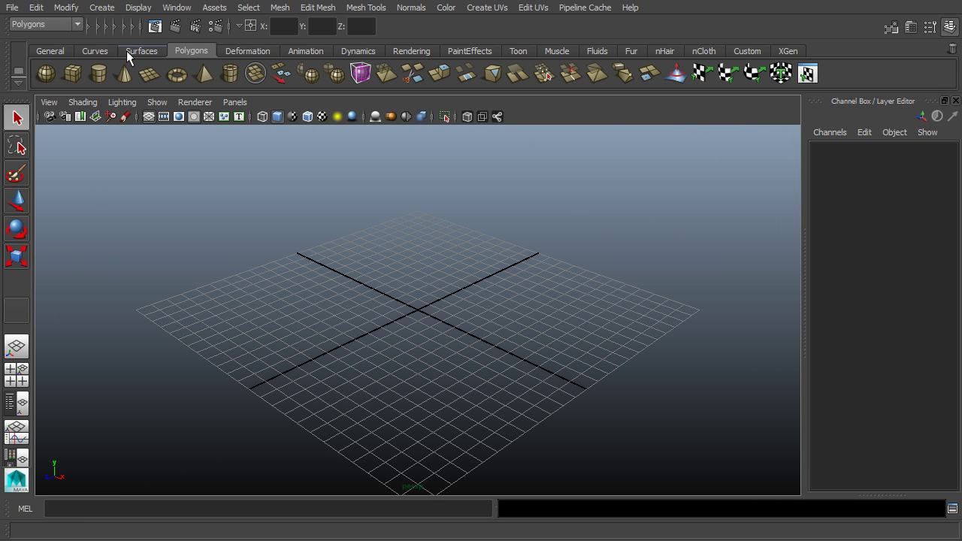
Create a new project named lowpoly_mayaProject with the default folder locations.
click(12, 8)
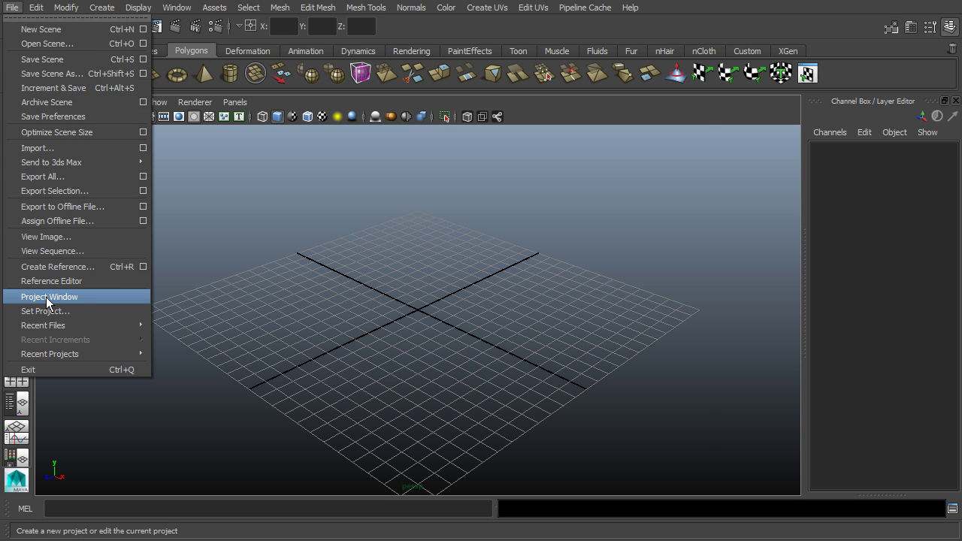
click(90, 298)
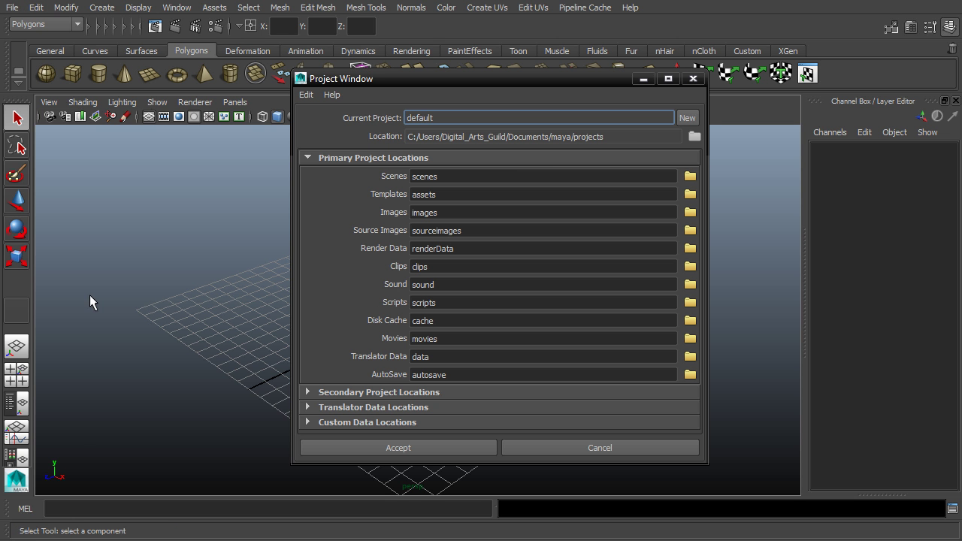
click(688, 119)
drag(423, 118, 402, 118)
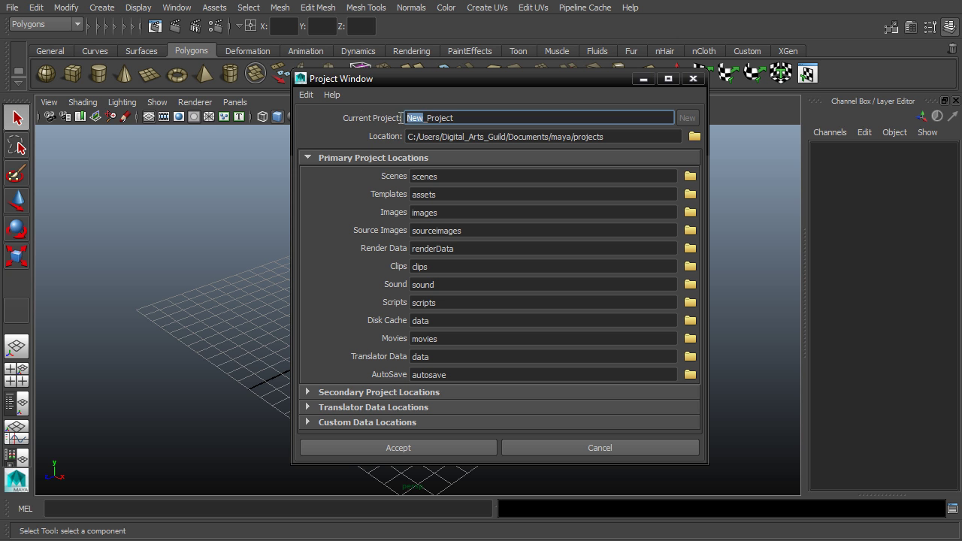
text(lowpoly_maya)
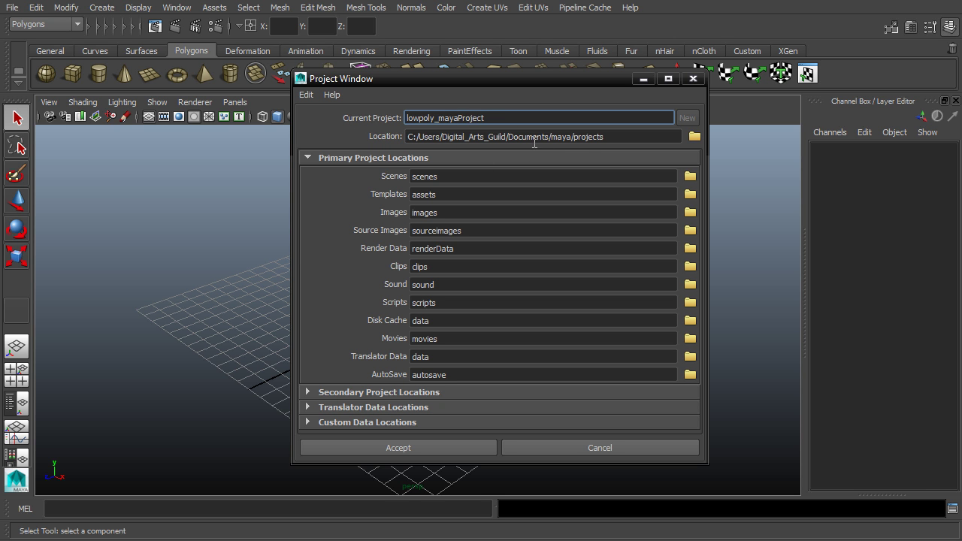
click(445, 448)
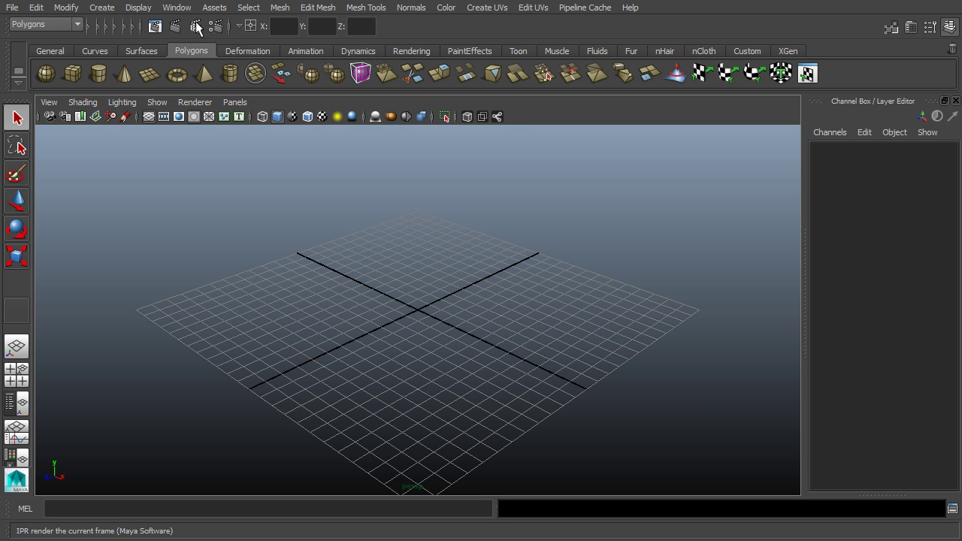
Set the linear working unit to inch in the general application preferences and save them.
click(177, 8)
mouse_move(261, 85)
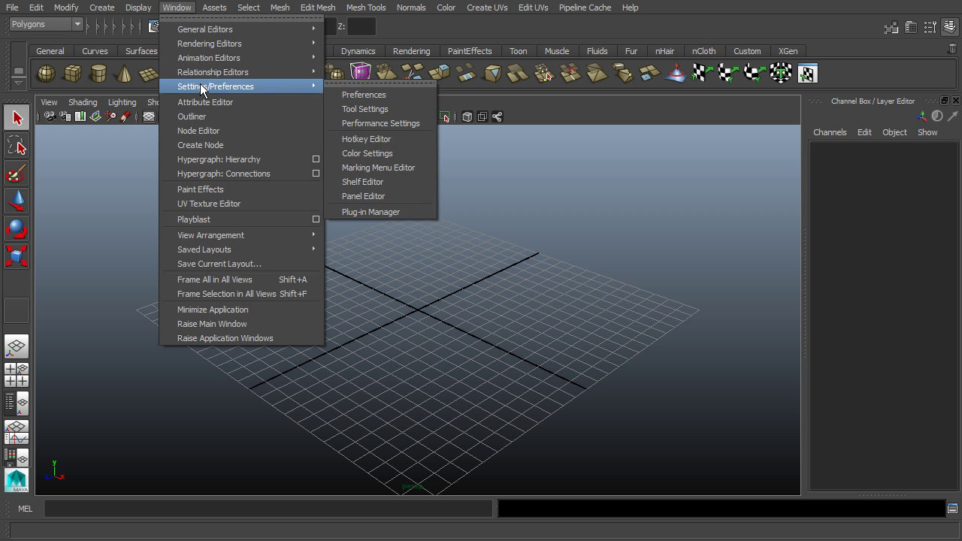
click(361, 95)
click(418, 245)
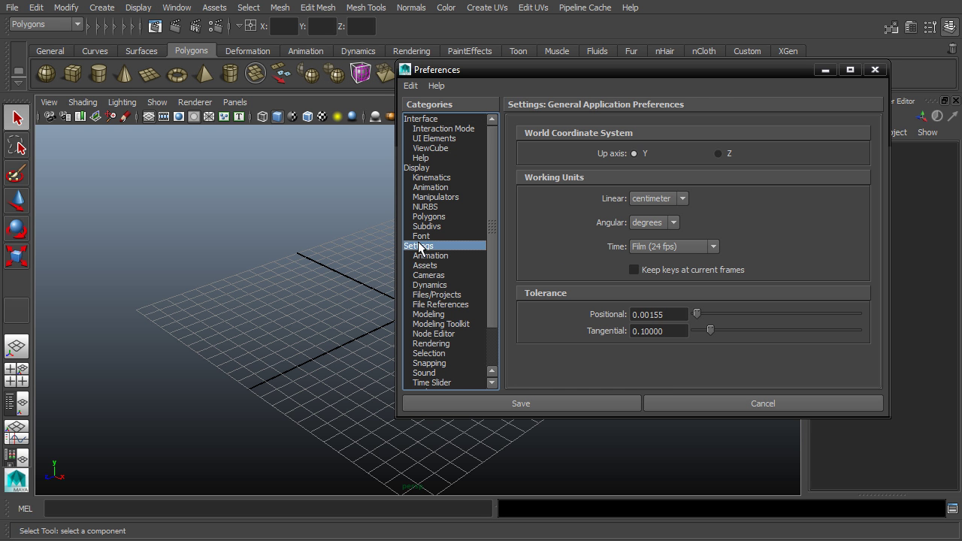
click(683, 199)
click(658, 243)
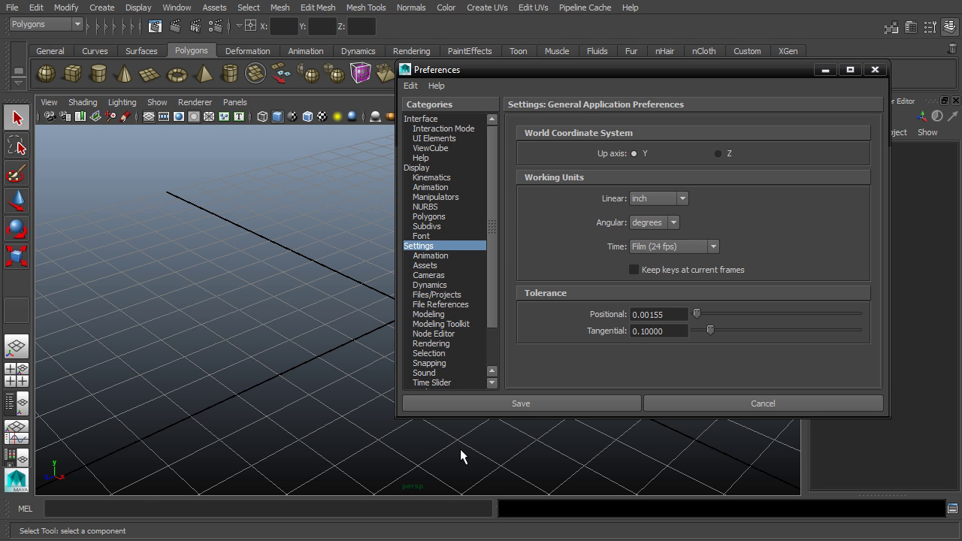
click(570, 403)
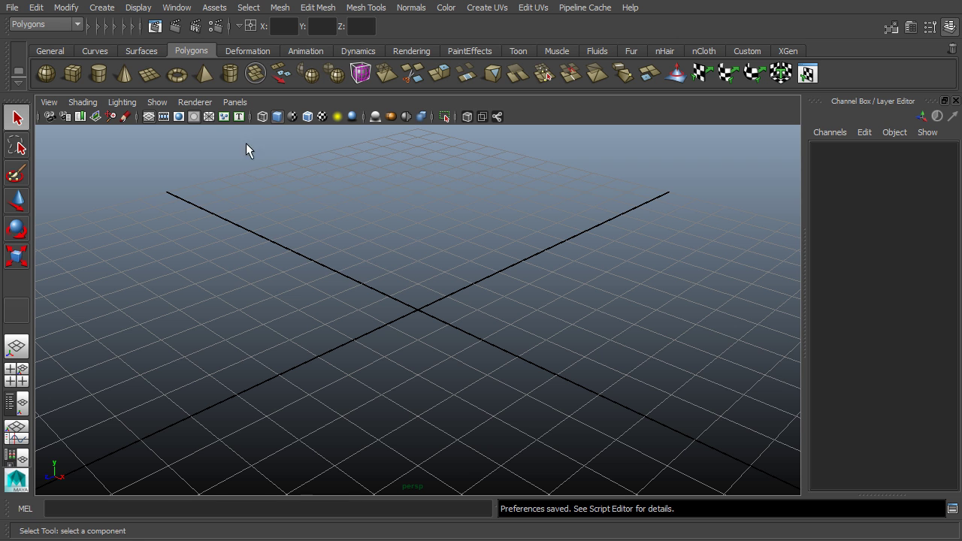
In the grid options, set length and width to 36 units, grid lines every 12 units and subdivisions to 12.
click(138, 8)
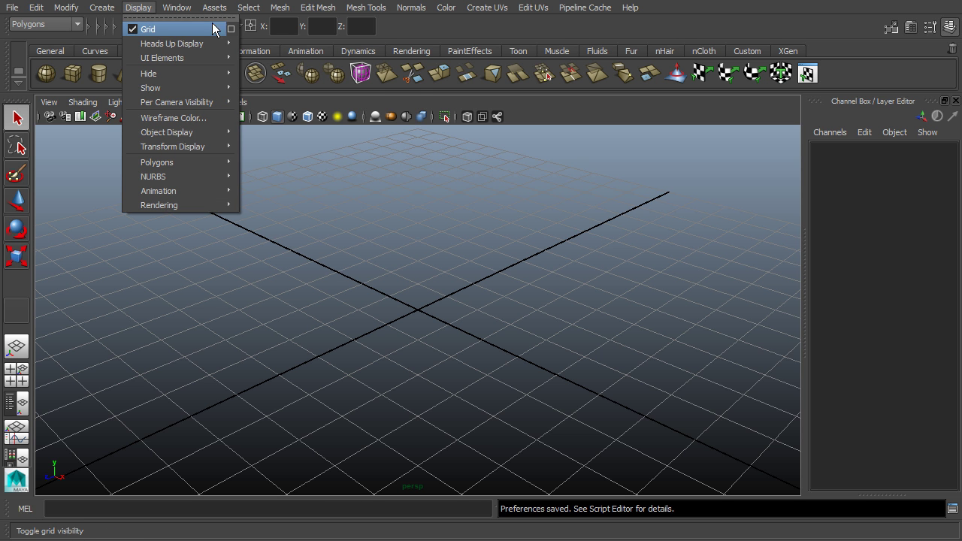
click(230, 29)
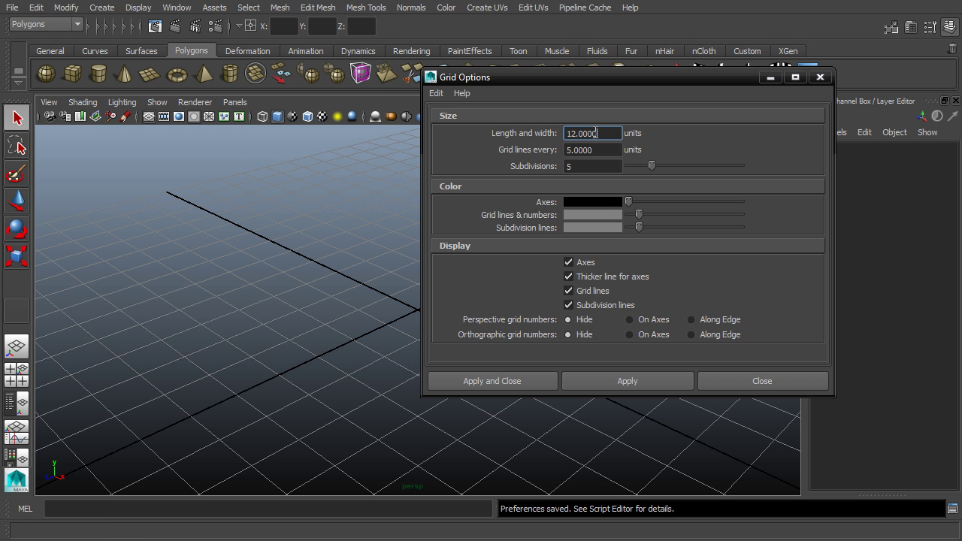
key(ctrl+a)
text(36)
key(Tab)
text(12)
key(Tab)
text(12)
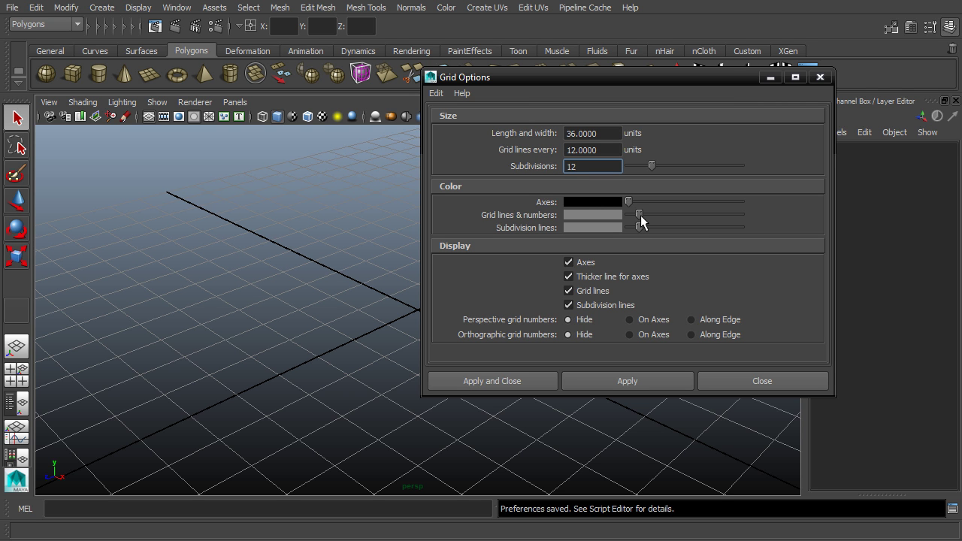
Darken the grid lines and numbers, show perspective and orthographic grid numbers on the axes, and apply the grid settings.
drag(639, 213, 637, 212)
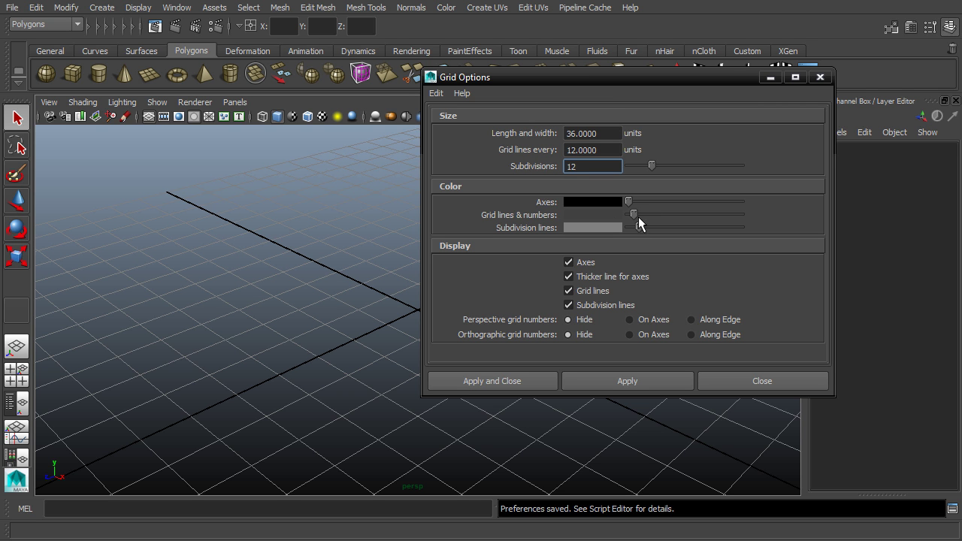
click(629, 319)
click(631, 335)
click(628, 381)
alt+drag(335, 299, 200, 252)
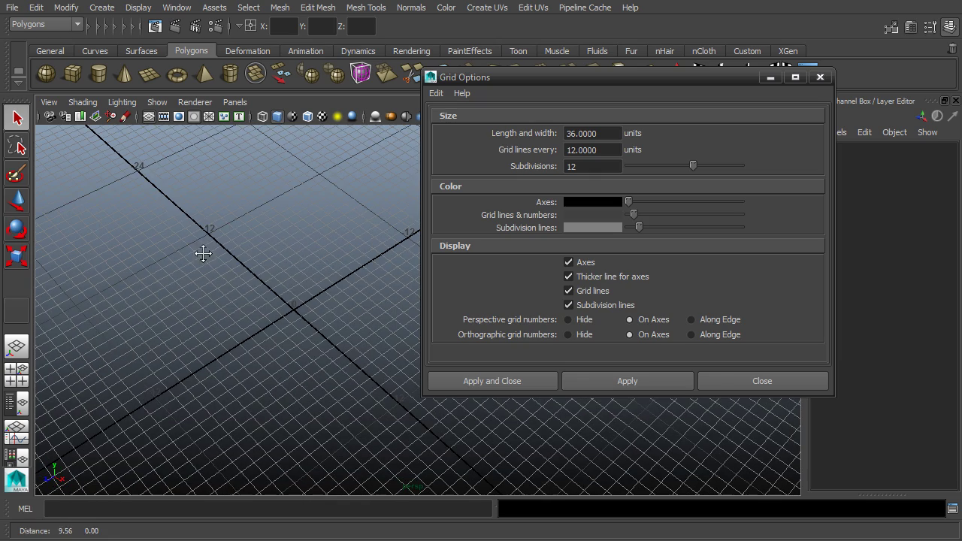
click(754, 382)
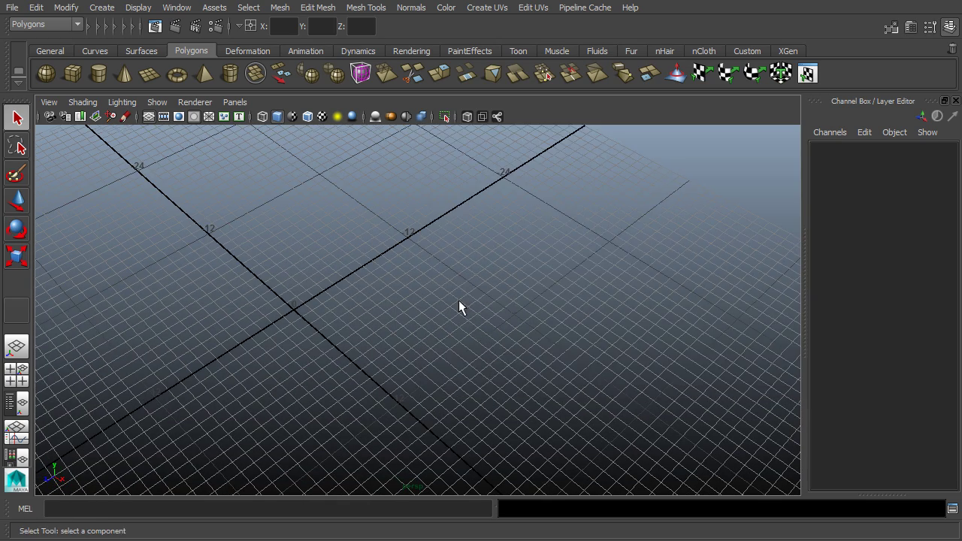
Change the viewport background from the gradient to plain light grey.
alt+drag(459, 302, 461, 287)
key(alt+b)
key(alt+b)
alt+drag(460, 288, 487, 305)
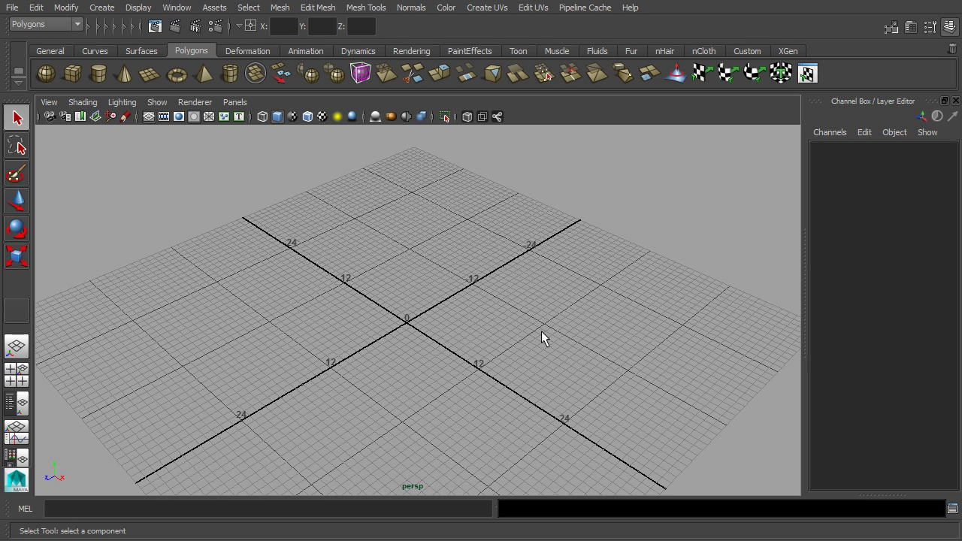
alt+drag(446, 358, 508, 398)
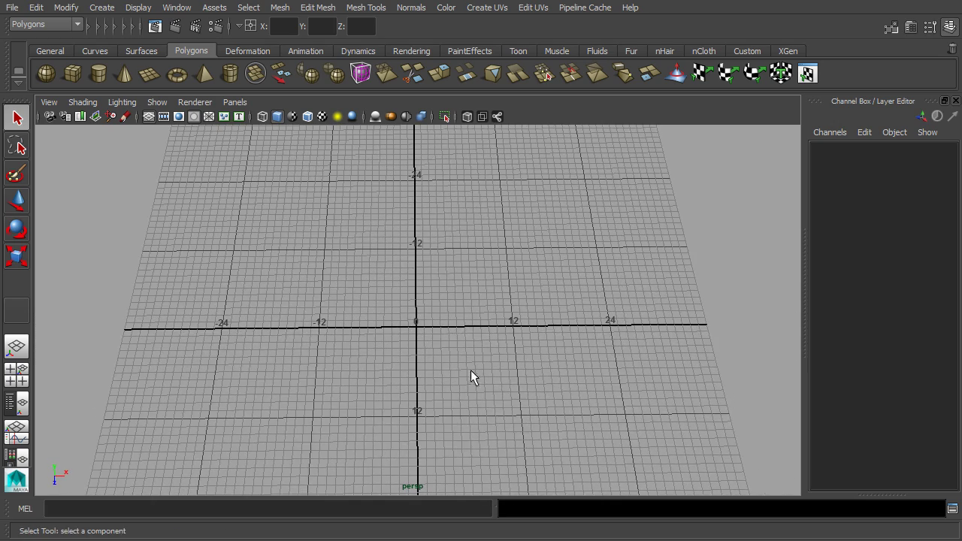
alt+drag(227, 400, 408, 318)
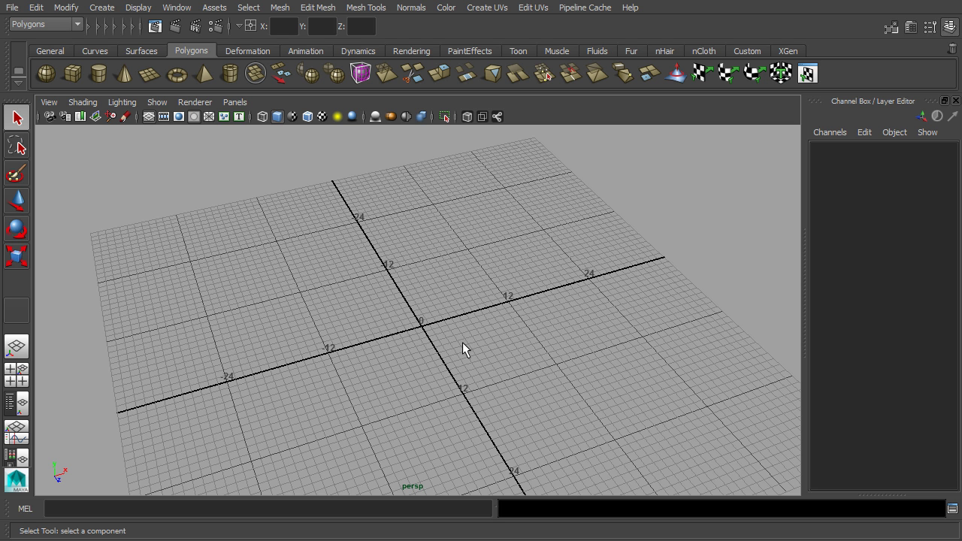
Switch to the four-view layout and zoom out the top, front and side views to show the 12-unit grid divisions.
key(space)
scroll(265, 210, down, 10)
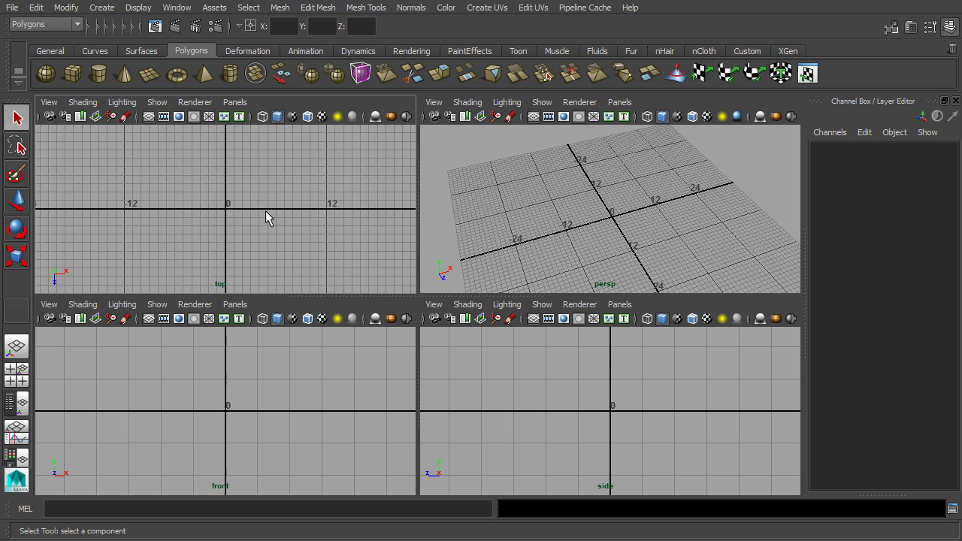
scroll(293, 380, down, 8)
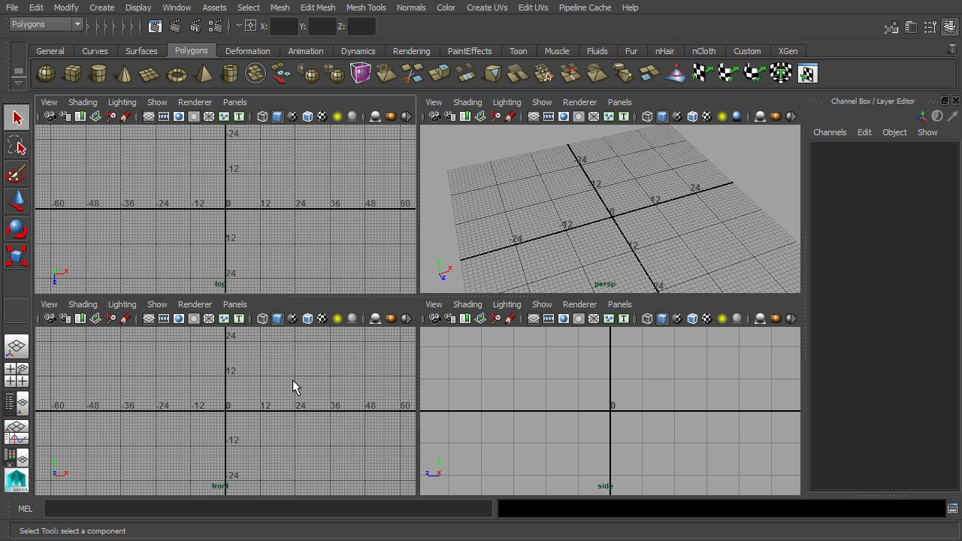
scroll(641, 365, down, 6)
scroll(642, 365, down, 3)
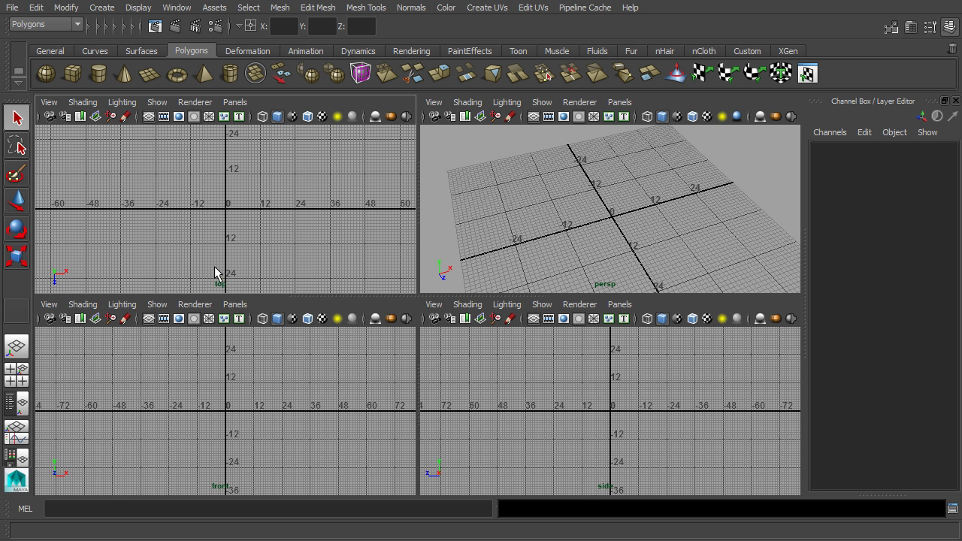
Draw a polygon cube across the origin, about 47 inches wide, 3.6 deep and 19.4 high.
click(102, 8)
mouse_move(125, 45)
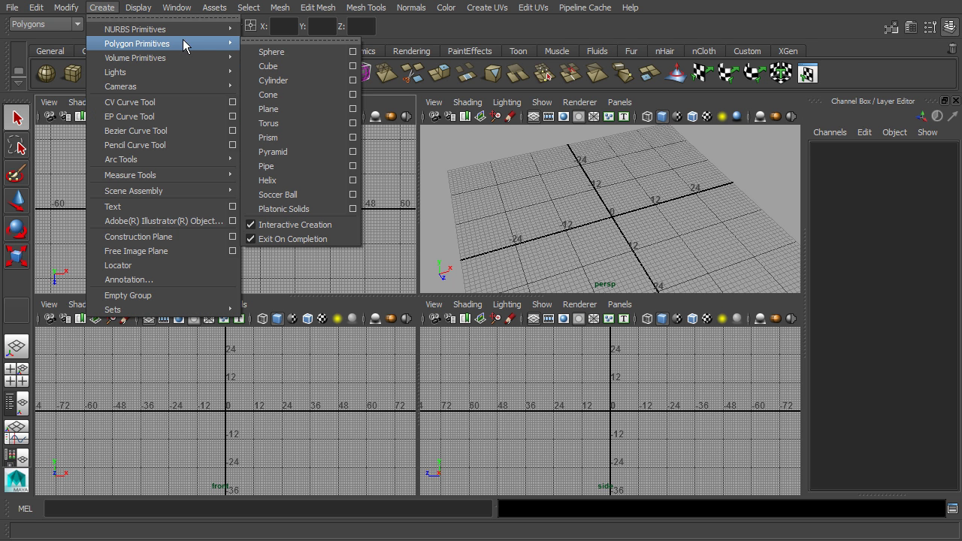
click(268, 66)
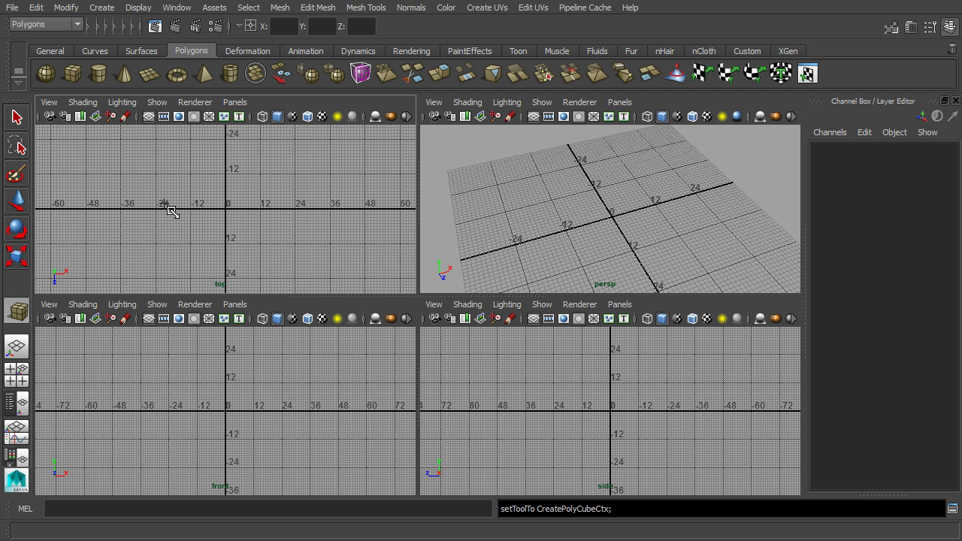
drag(157, 203, 293, 215)
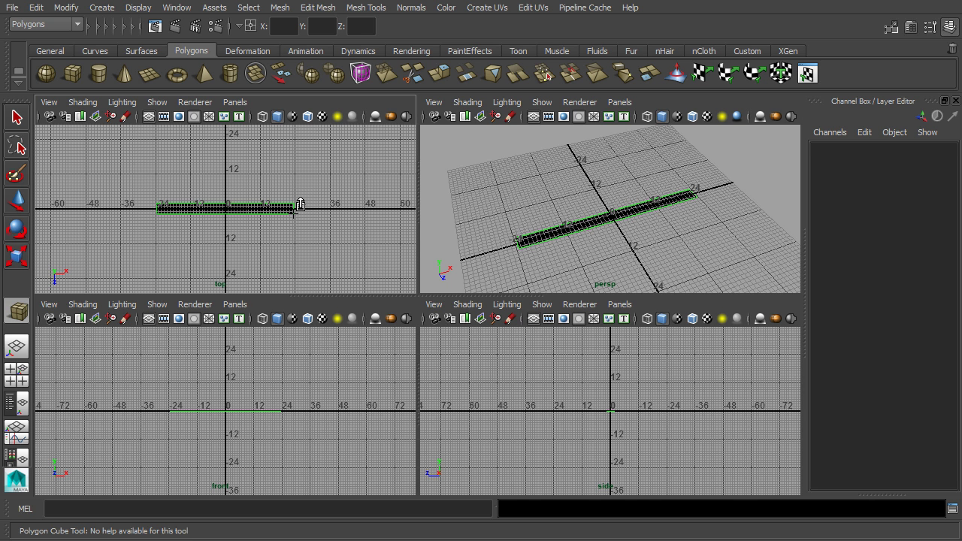
drag(569, 220, 560, 147)
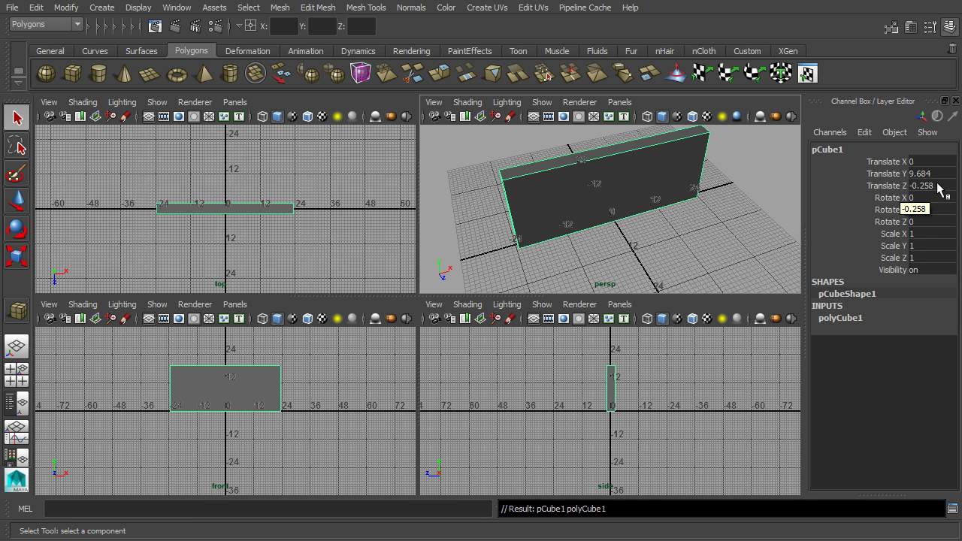
Centre the cube on the origin by setting its Translate X and Translate Z to 0.
double_click(953, 160)
text(0)
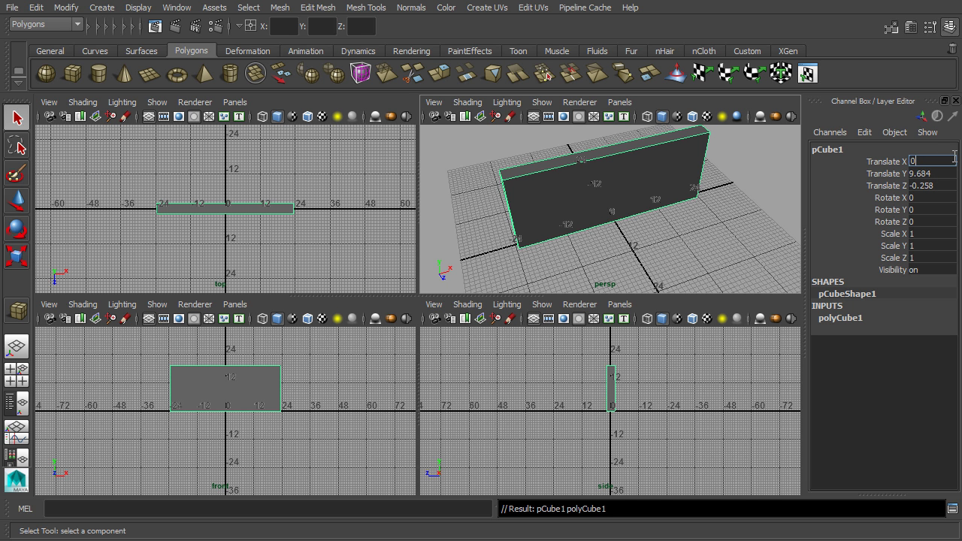
key(Return)
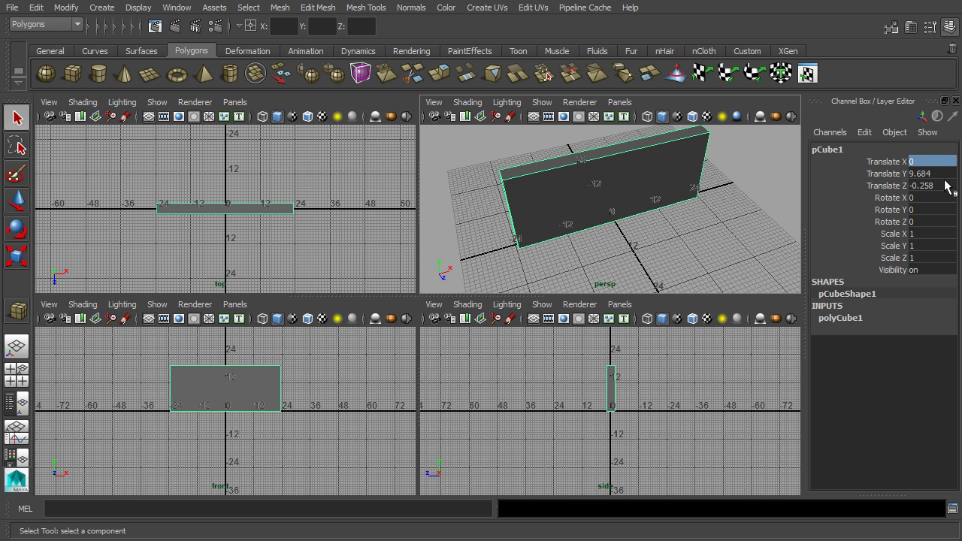
double_click(947, 185)
text(0)
key(Return)
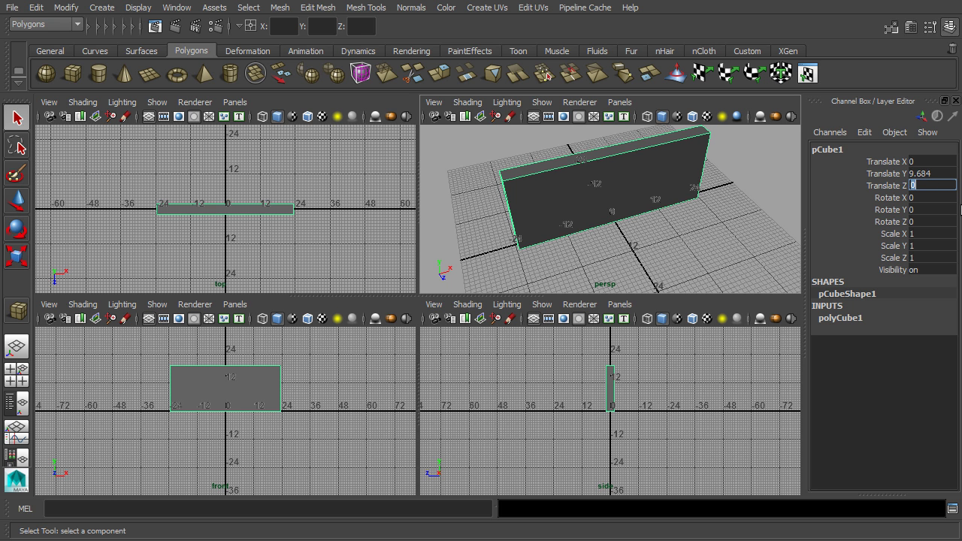
Raise the cube above the grid along Y to a Translate Y of about 16.19.
click(876, 174)
key(w)
middle_drag(714, 209, 728, 192)
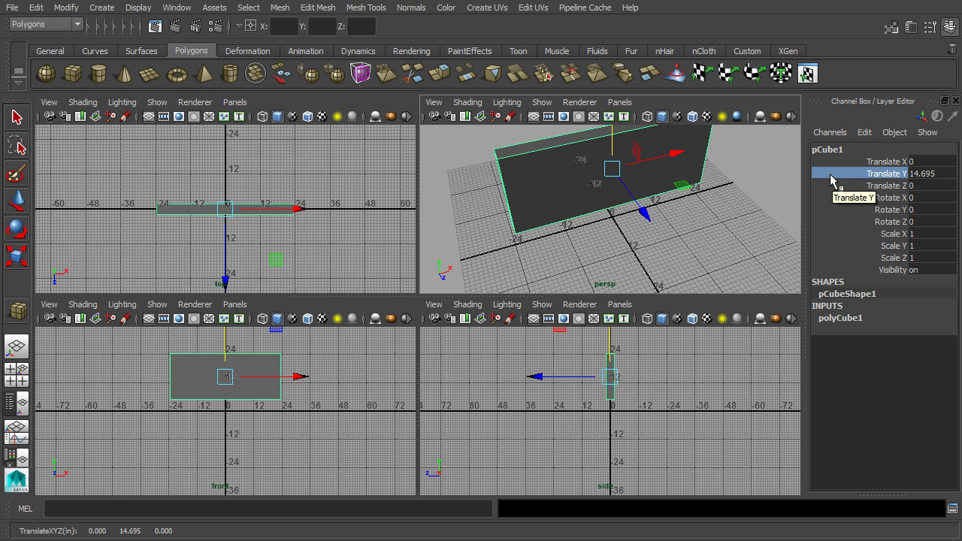
middle_drag(670, 209, 524, 203)
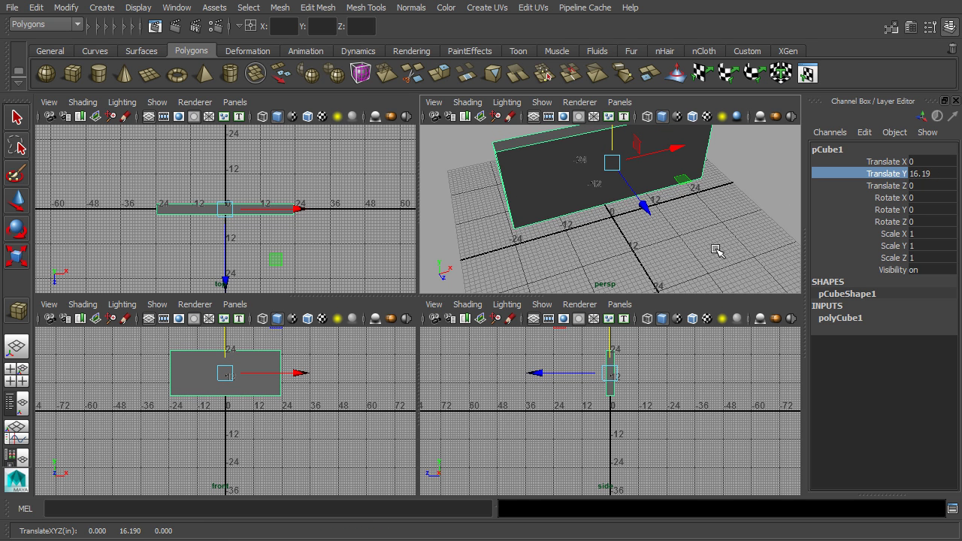
Set the cube's width to 36.6 and its height to 20.6 in its polyCube1 construction inputs.
click(840, 319)
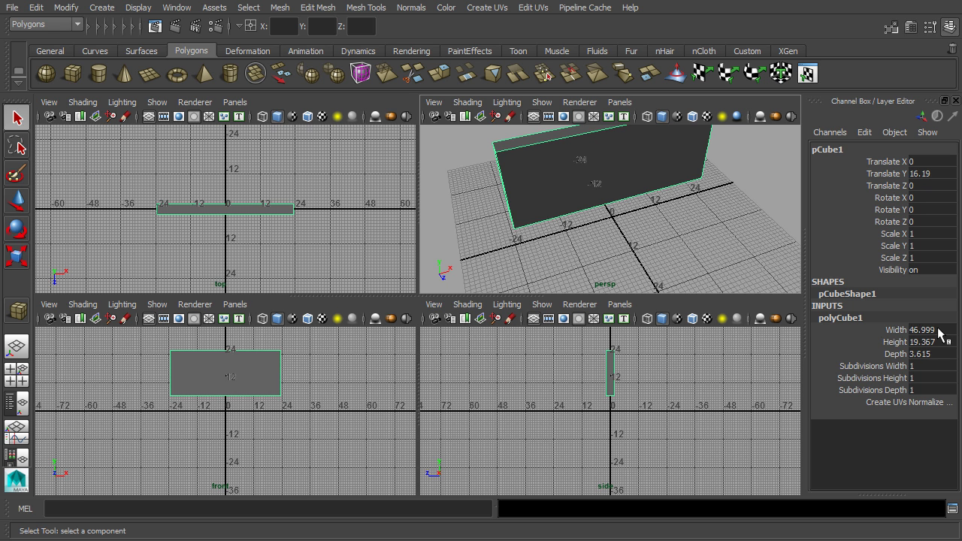
double_click(940, 330)
text(36.6)
key(Return)
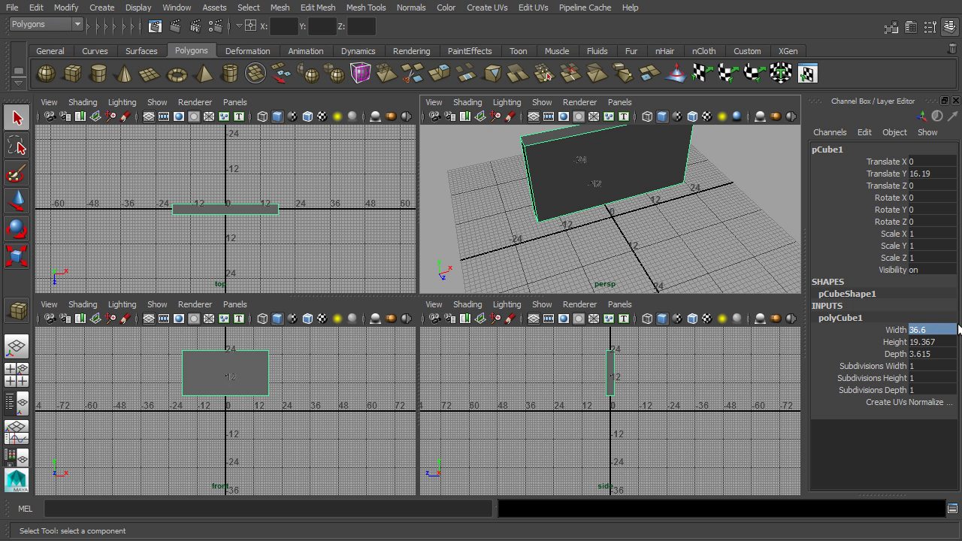
double_click(942, 342)
text(20.6)
key(Return)
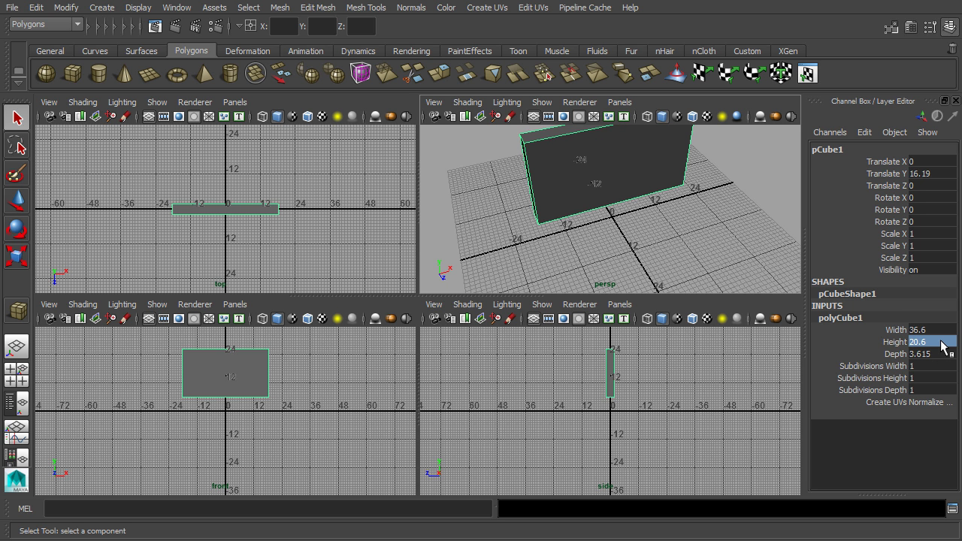
Set the cube's depth to 1 in its polyCube1 construction inputs.
alt+drag(774, 263, 720, 244)
double_click(937, 353)
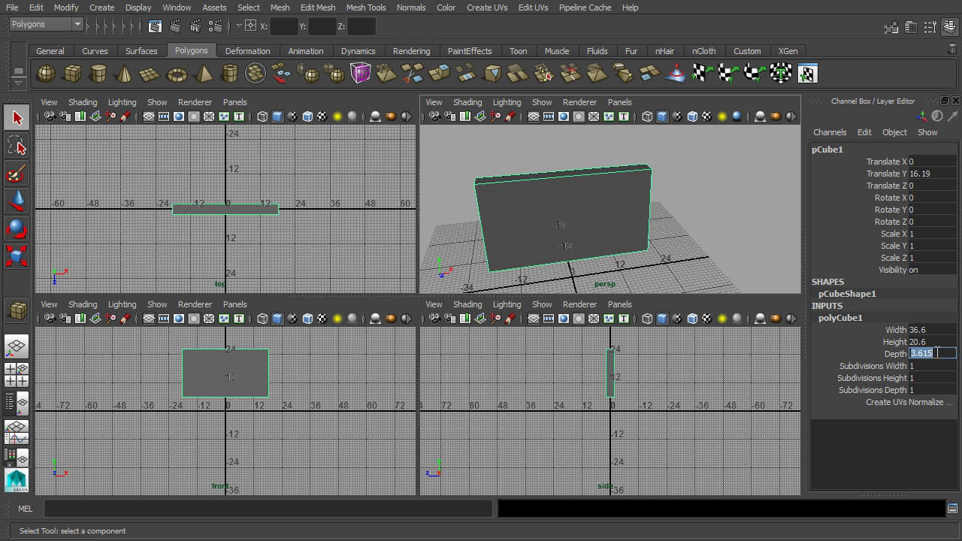
text(1)
key(Return)
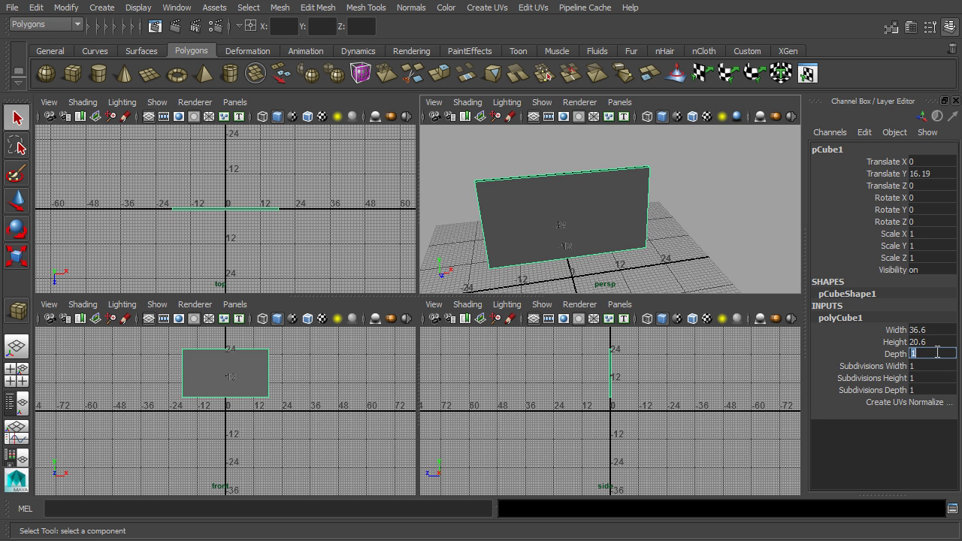
Lower the cube along Y in the front view to a Translate Y of about 15.
alt+drag(609, 224, 682, 167)
alt+drag(565, 193, 584, 145)
key(w)
alt+right_drag(253, 365, 345, 436)
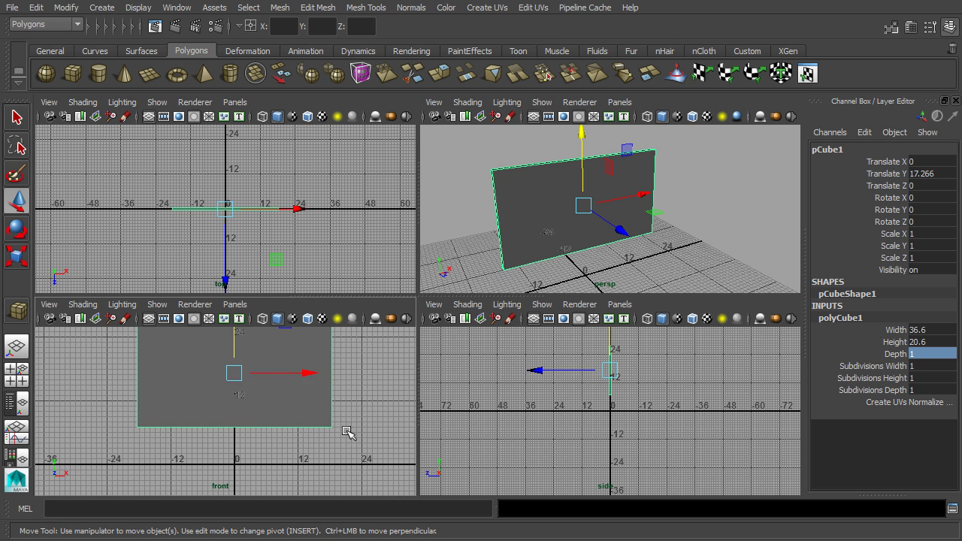
drag(234, 344, 234, 358)
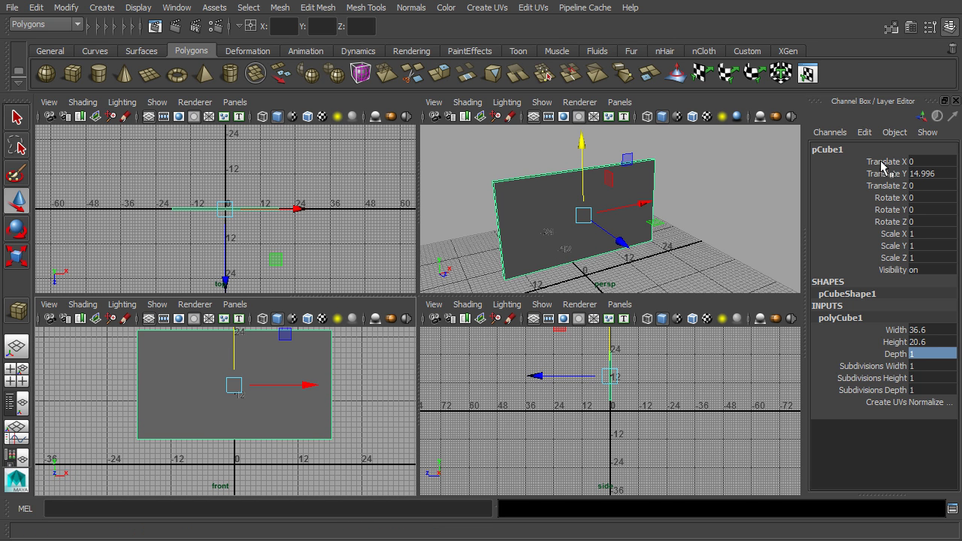
alt+drag(707, 229, 741, 213)
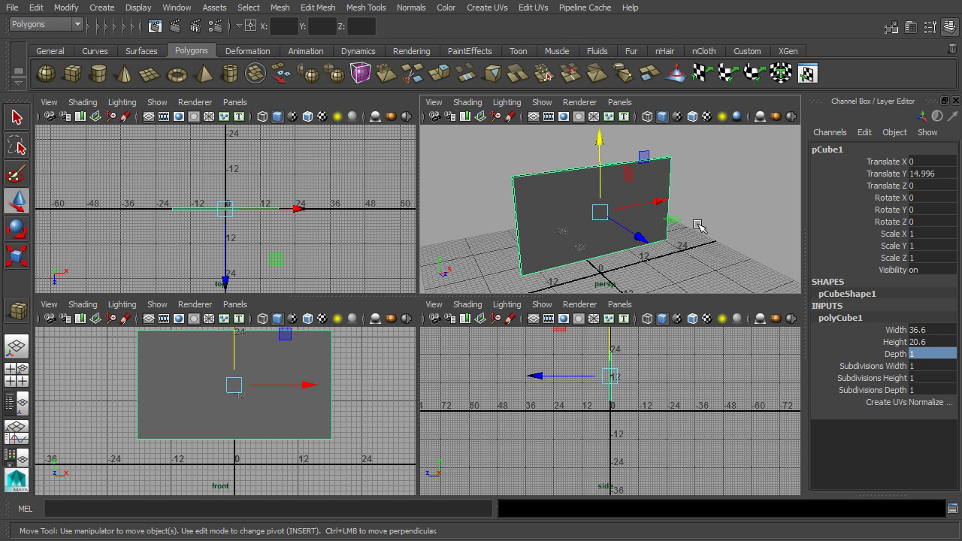
Maximize the perspective view and select the cube's large front face in face mode.
key(space)
alt+drag(584, 297, 681, 244)
scroll(605, 255, up, 3)
right_drag(551, 185, 569, 220)
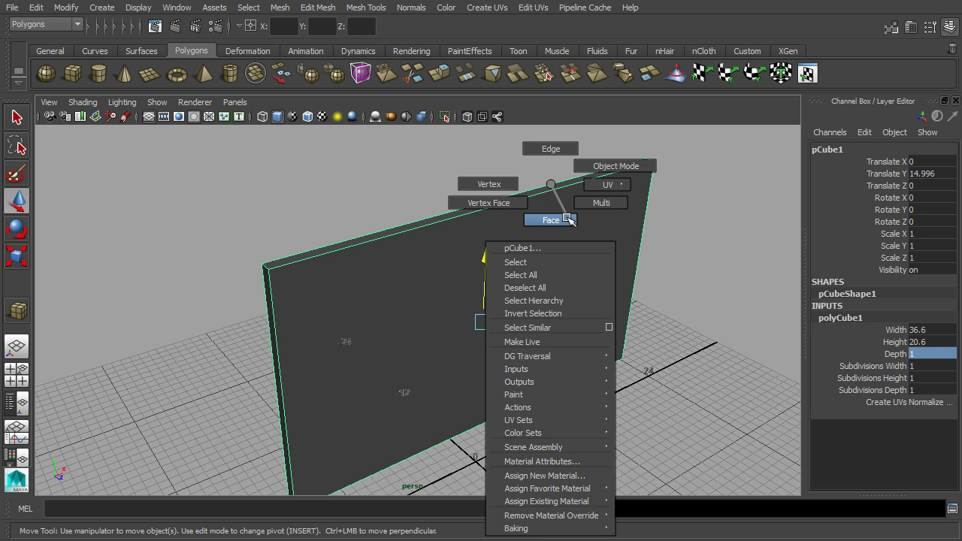
right_drag(569, 220, 547, 181)
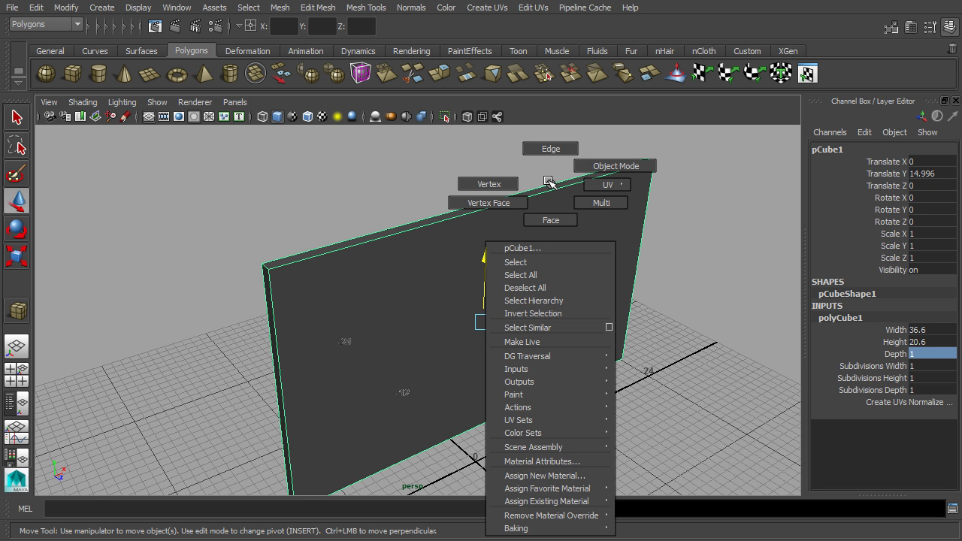
right_drag(549, 183, 551, 220)
click(490, 251)
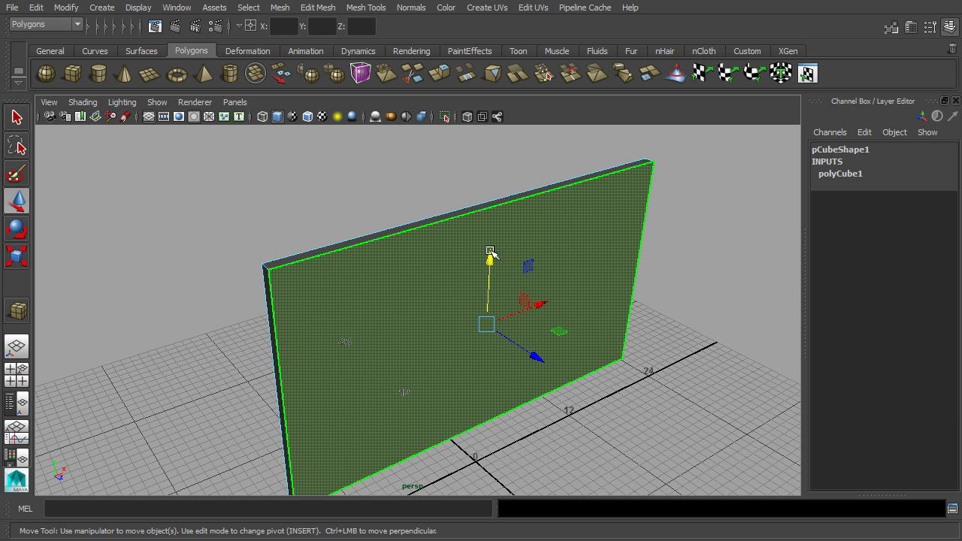
alt+drag(672, 358, 711, 321)
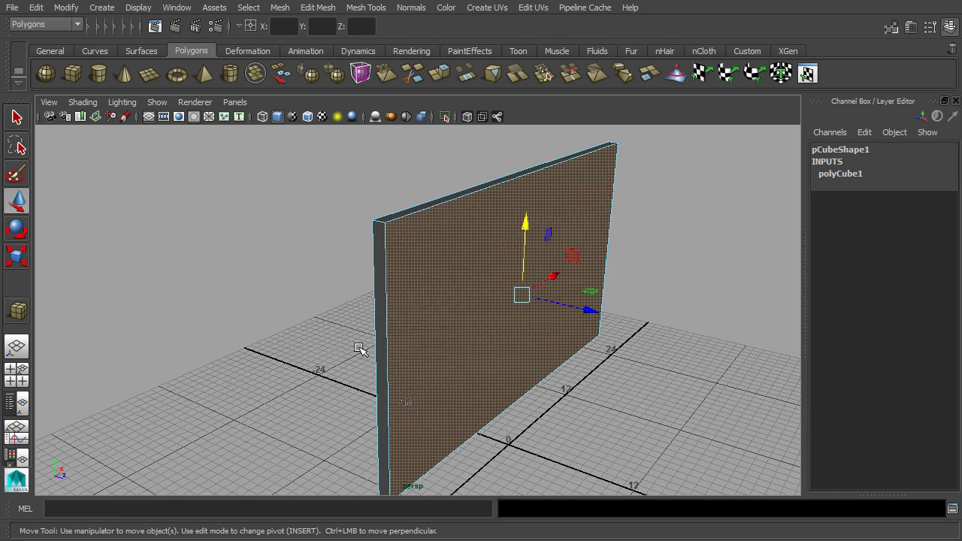
Select the narrow side face and the front face in turn, pull the front face outward along Z, and undo that move.
click(380, 345)
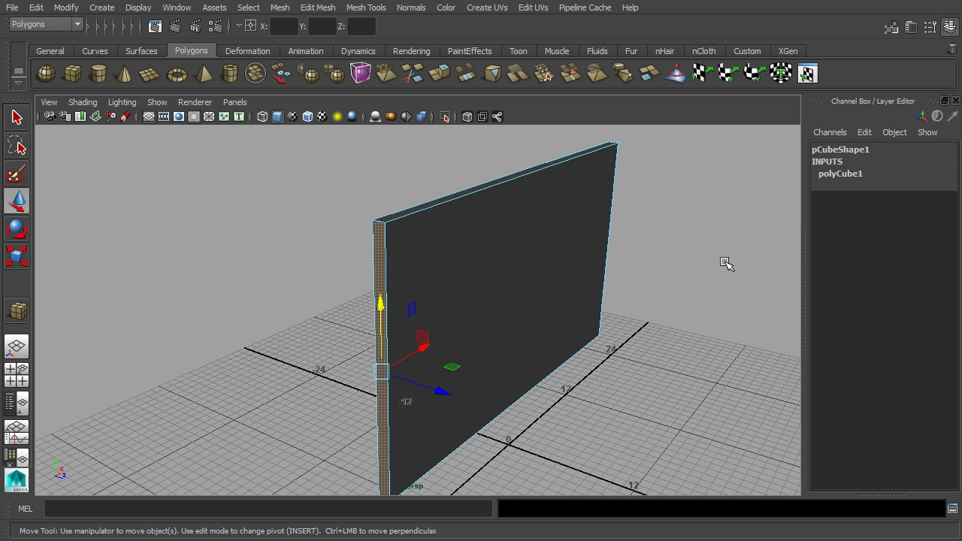
alt+drag(707, 245, 688, 239)
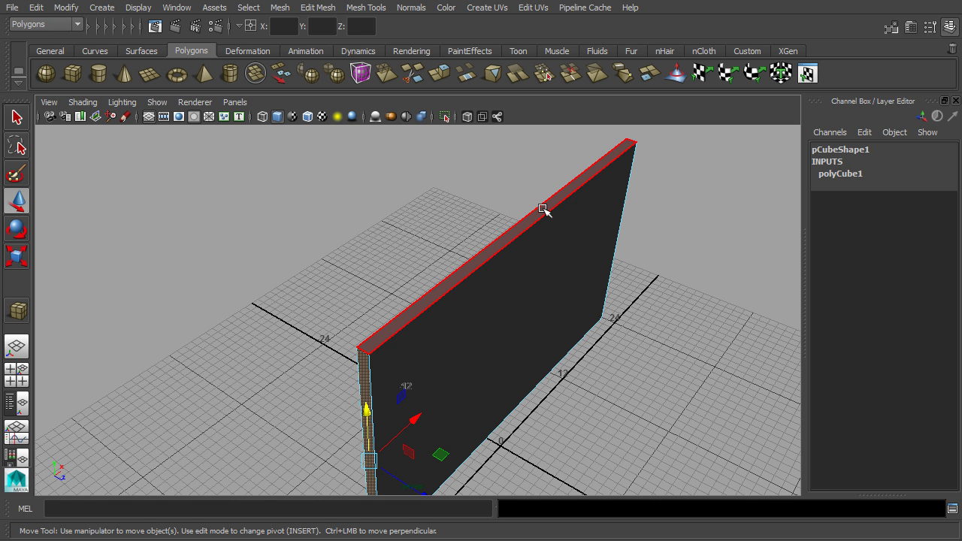
click(557, 271)
alt+drag(752, 272, 733, 233)
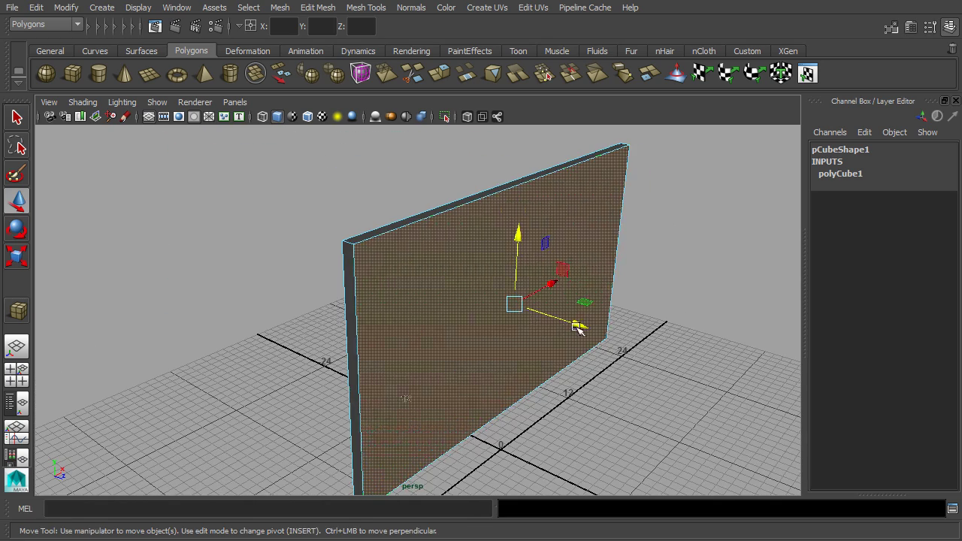
drag(580, 326, 673, 381)
key(ctrl+z)
alt+drag(712, 350, 698, 311)
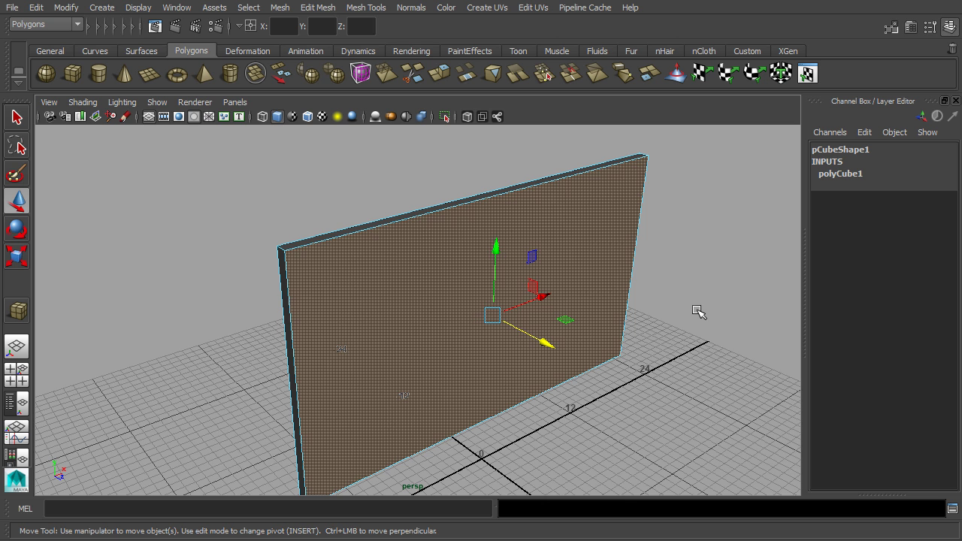
Turn on the face triangles display for the cube and clear the face selection to examine how its faces are triangulated.
click(142, 7)
mouse_move(169, 162)
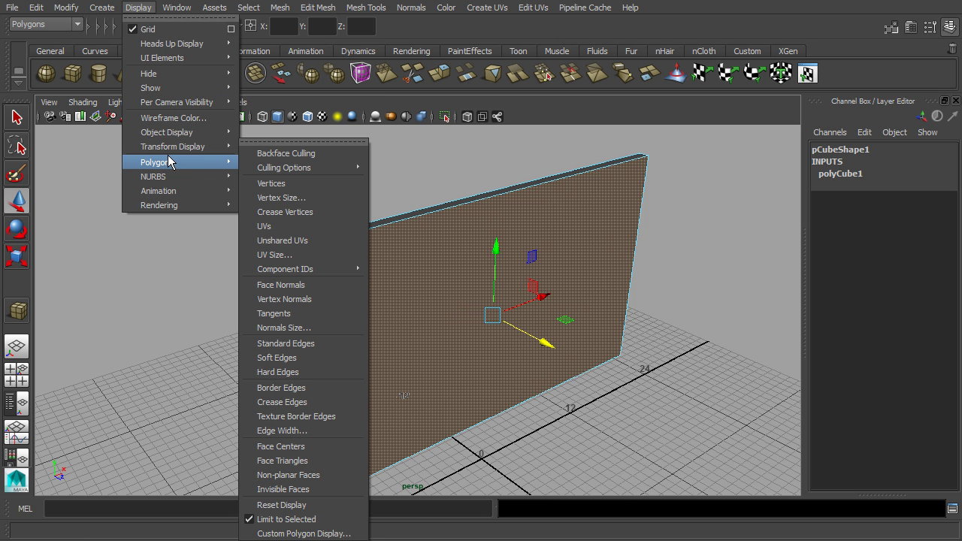
click(324, 467)
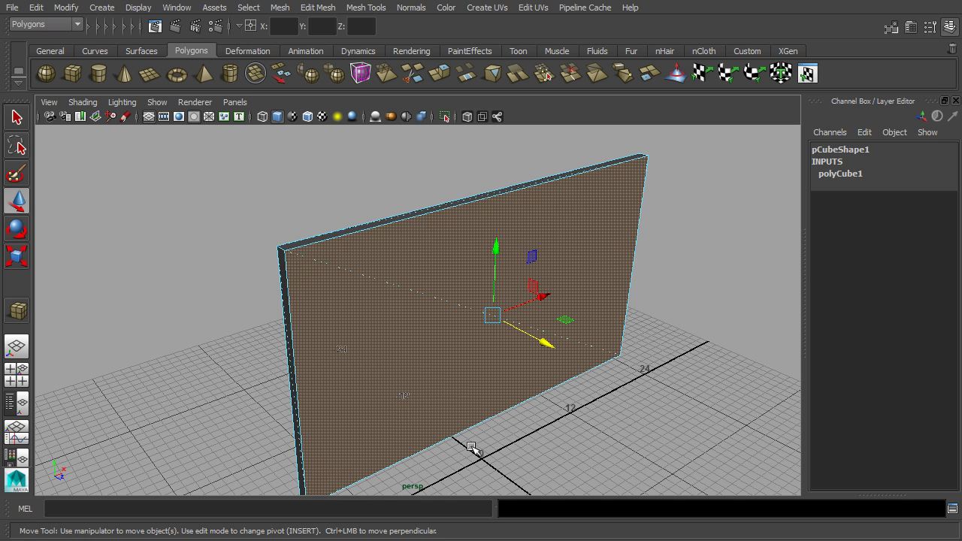
alt+drag(508, 385, 762, 228)
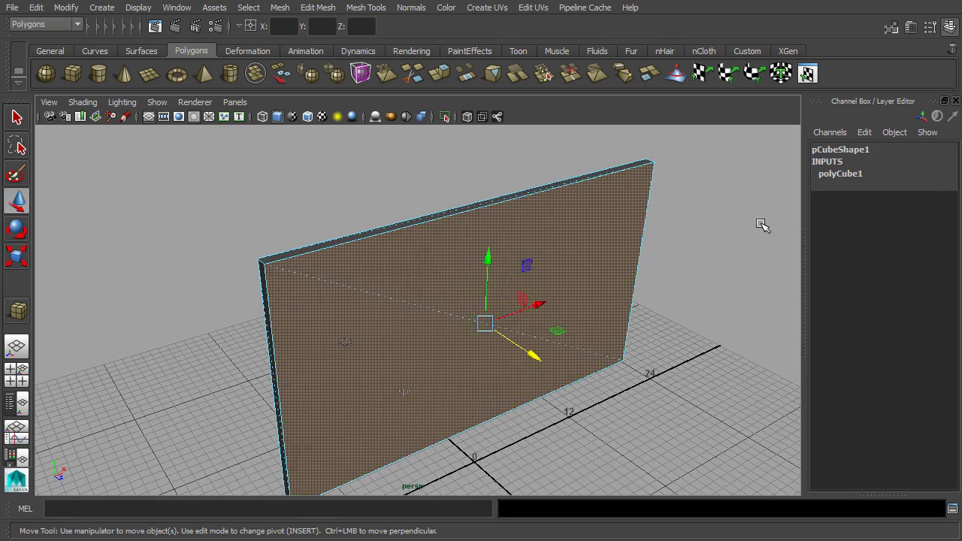
click(762, 228)
alt+drag(733, 259, 720, 243)
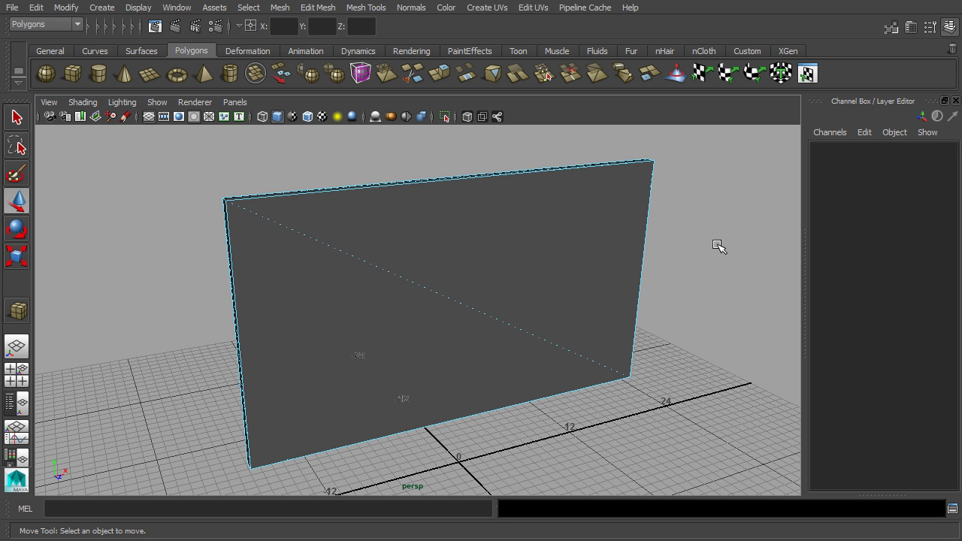
alt+drag(718, 247, 526, 239)
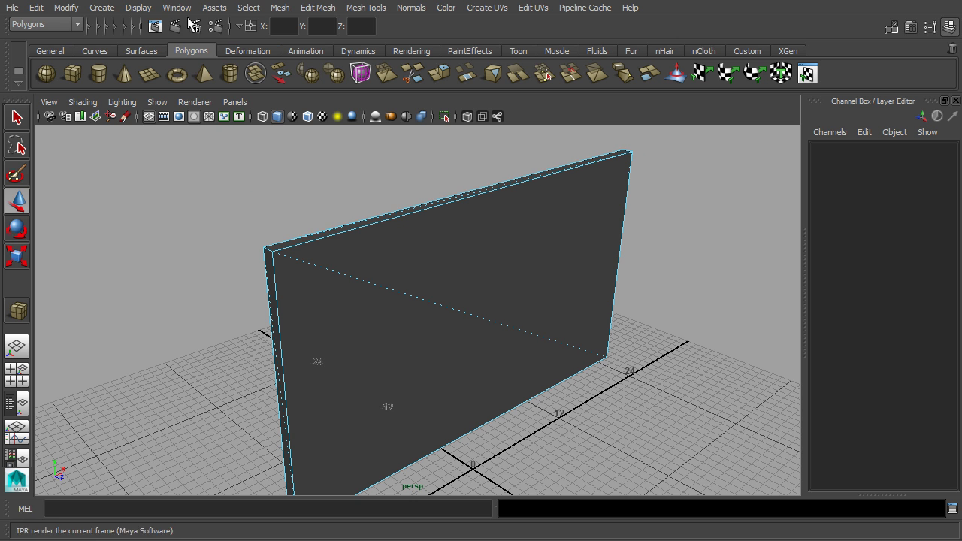
Turn off the face triangles display for the cube.
click(148, 11)
mouse_move(150, 164)
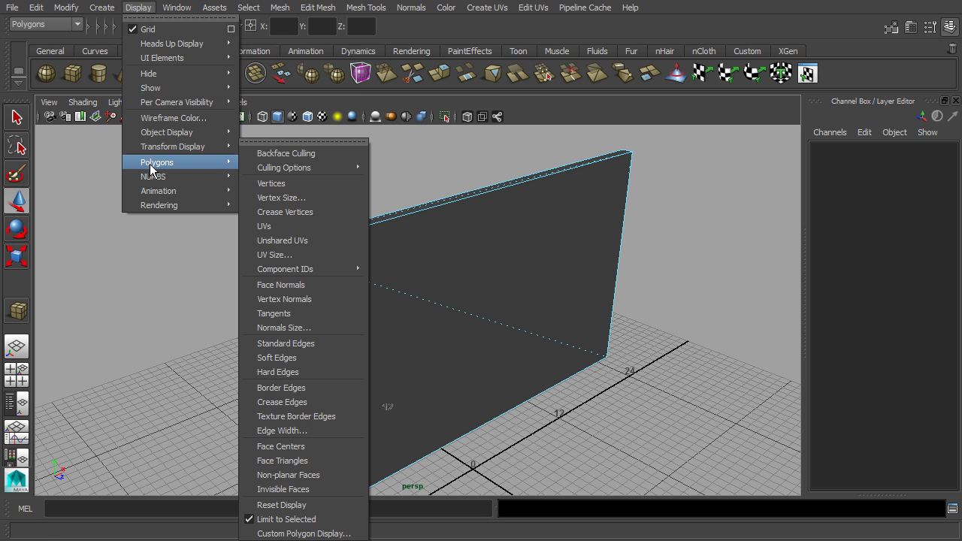
click(325, 460)
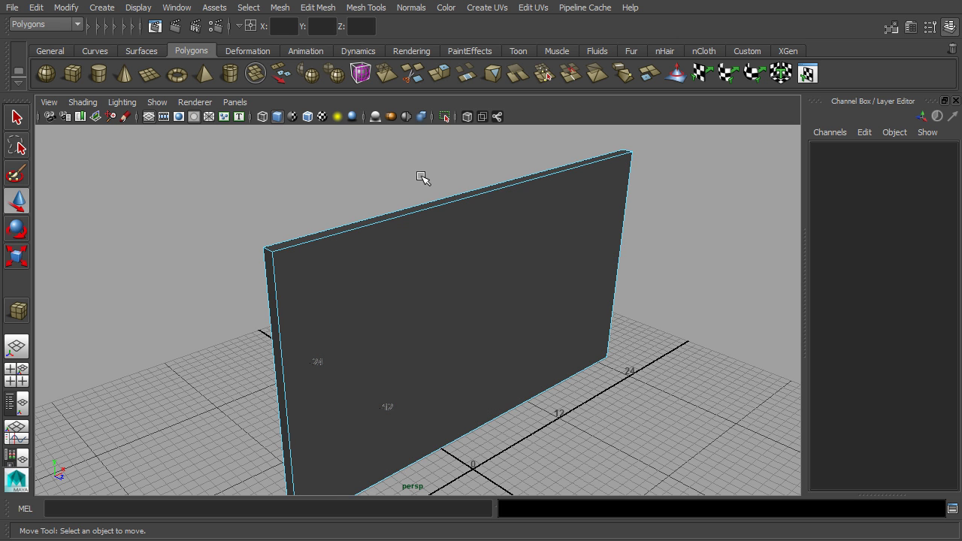
In edge mode, try moving the front face's near vertical edge inward along X and undo the move.
right_drag(433, 216, 436, 147)
click(449, 203)
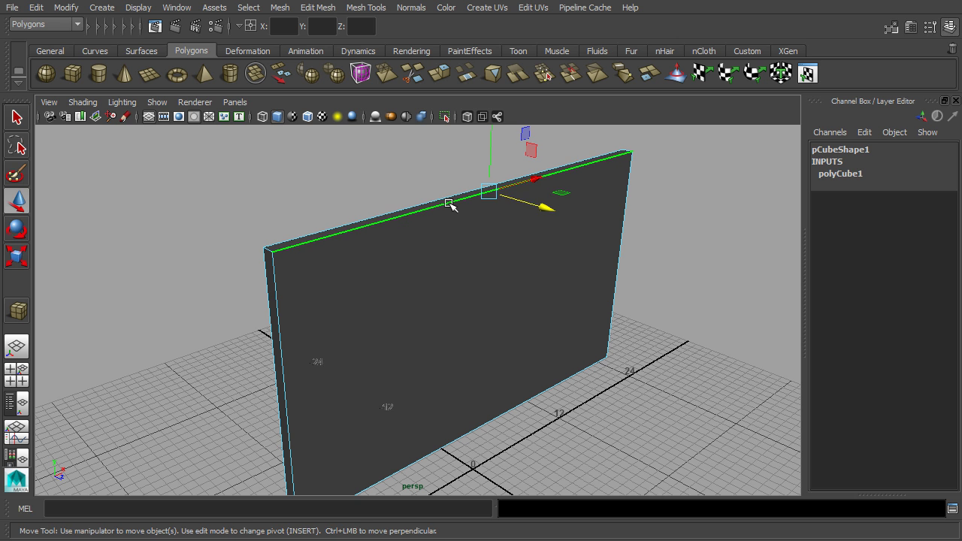
click(278, 298)
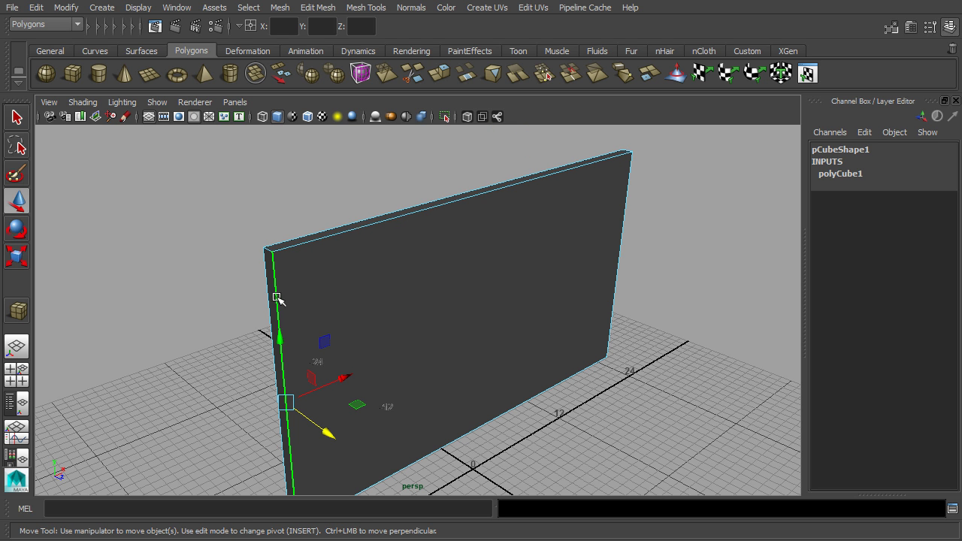
middle_drag(342, 379, 431, 366)
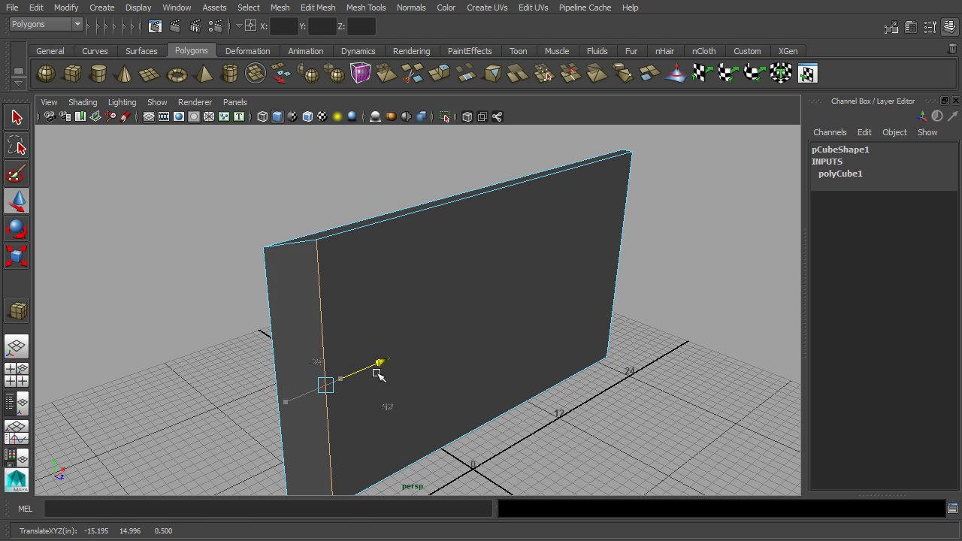
key(ctrl+z)
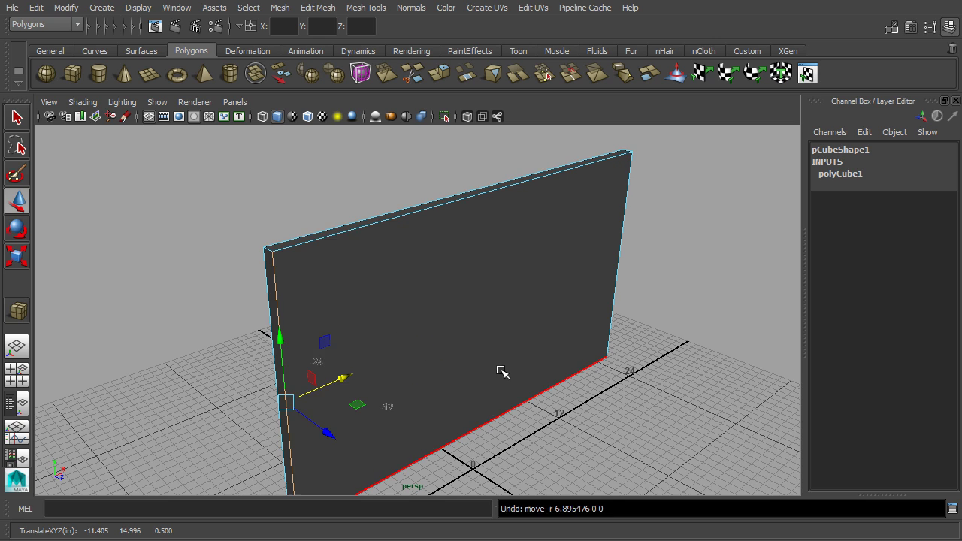
alt+drag(587, 329, 627, 324)
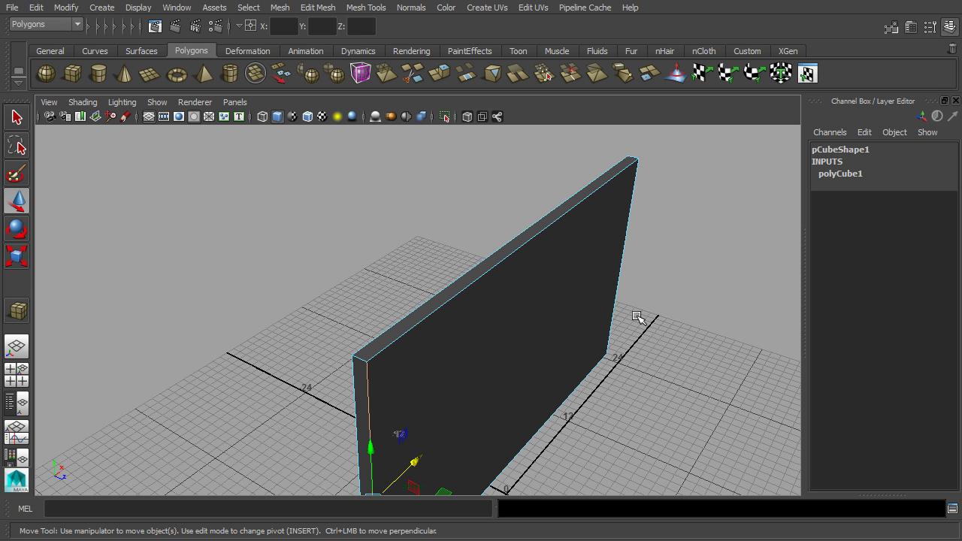
alt+drag(649, 314, 639, 224)
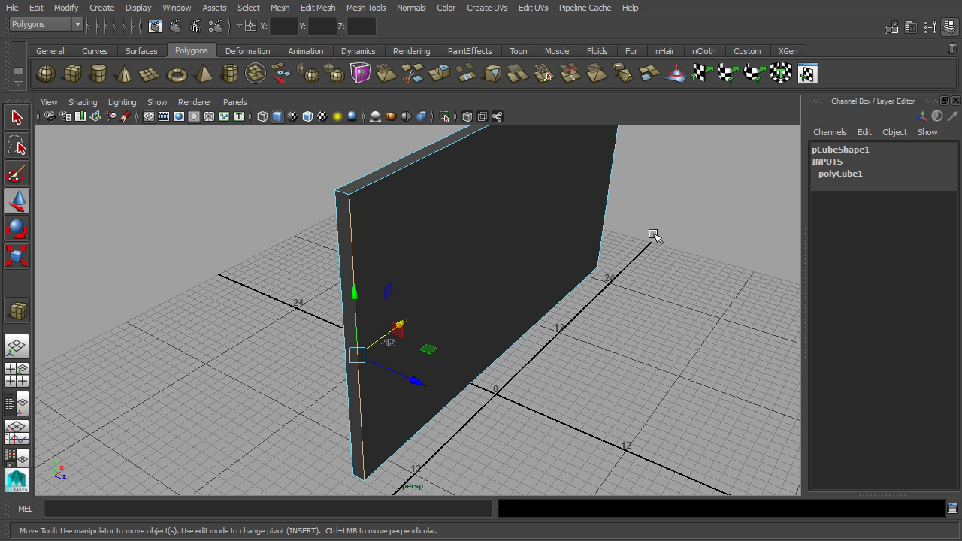
In vertex mode, try moving the two upper corner vertices at the cube's near end inward along X.
right_drag(423, 190, 346, 192)
click(348, 195)
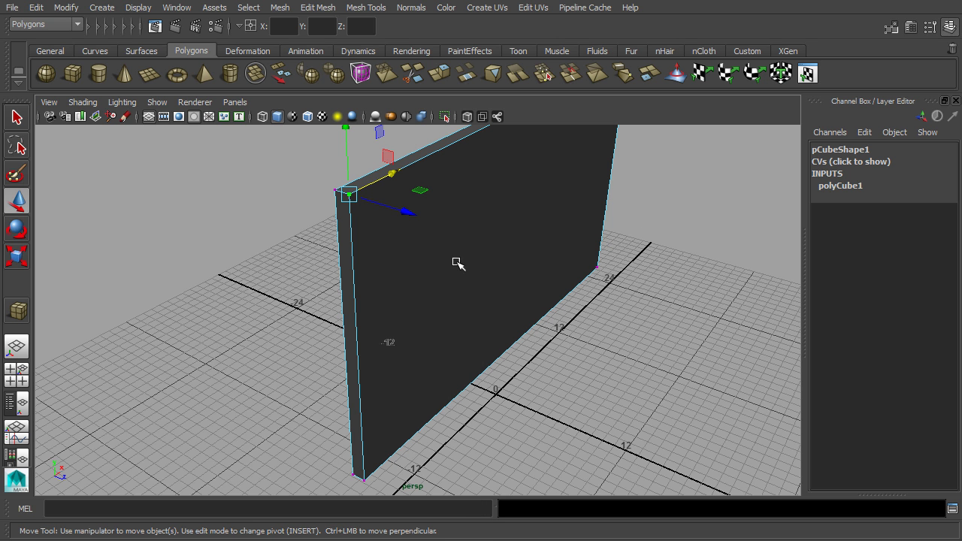
key(q)
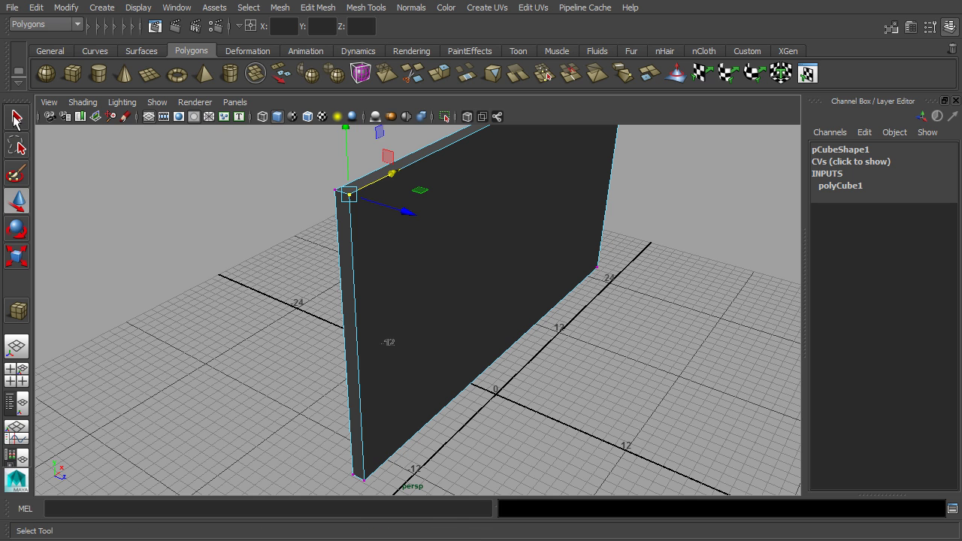
drag(269, 162, 383, 215)
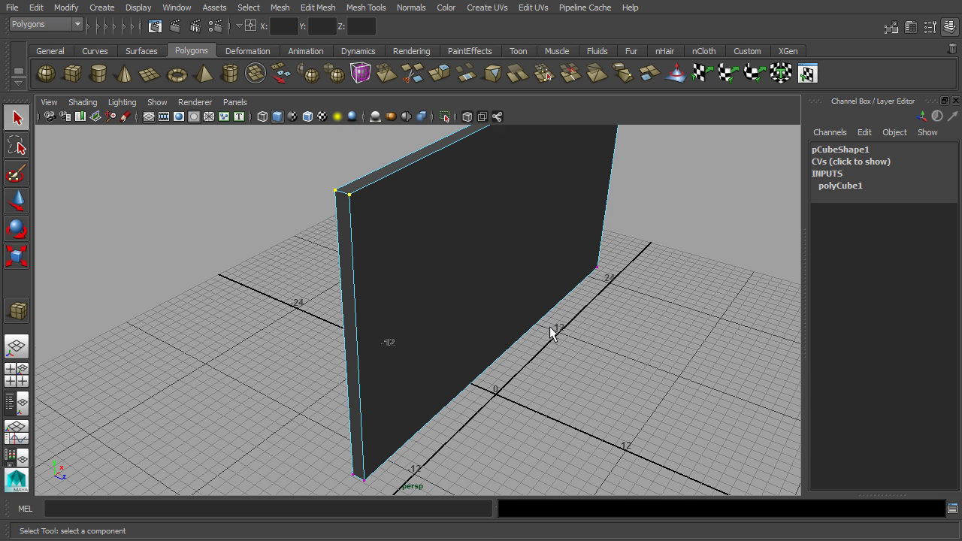
alt+drag(535, 343, 511, 337)
alt+right_drag(512, 338, 419, 382)
alt+drag(419, 382, 515, 318)
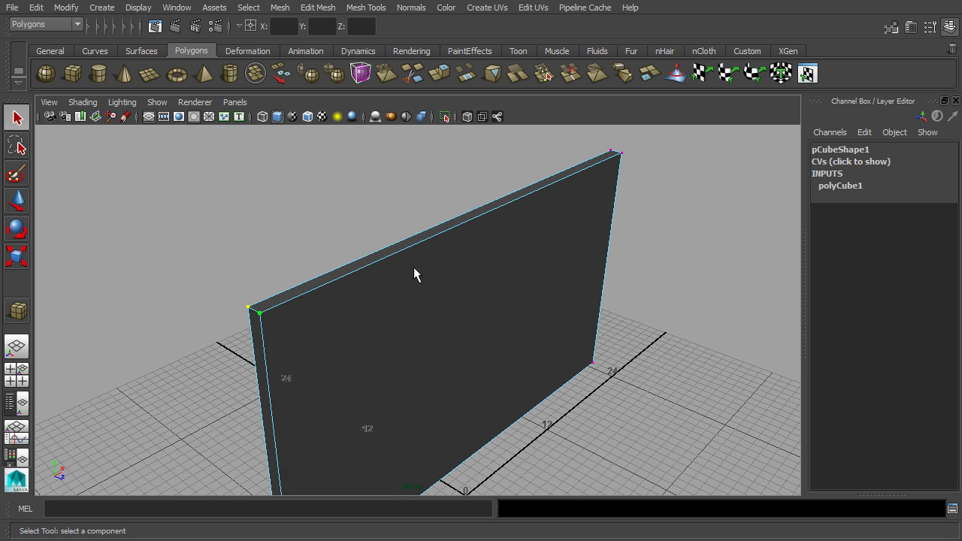
click(18, 200)
drag(302, 297, 389, 276)
alt+drag(498, 313, 607, 350)
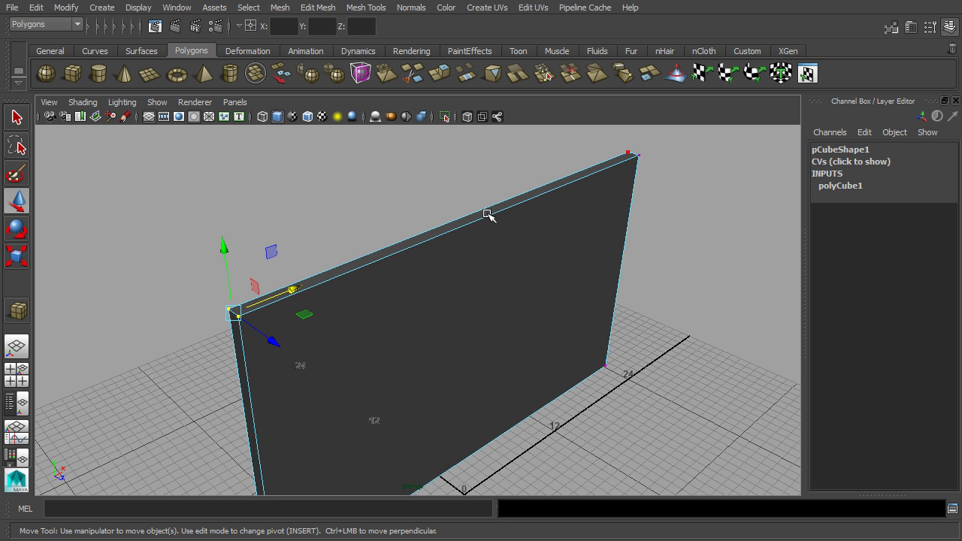
Return the cube to object mode and deselect it.
key(F8)
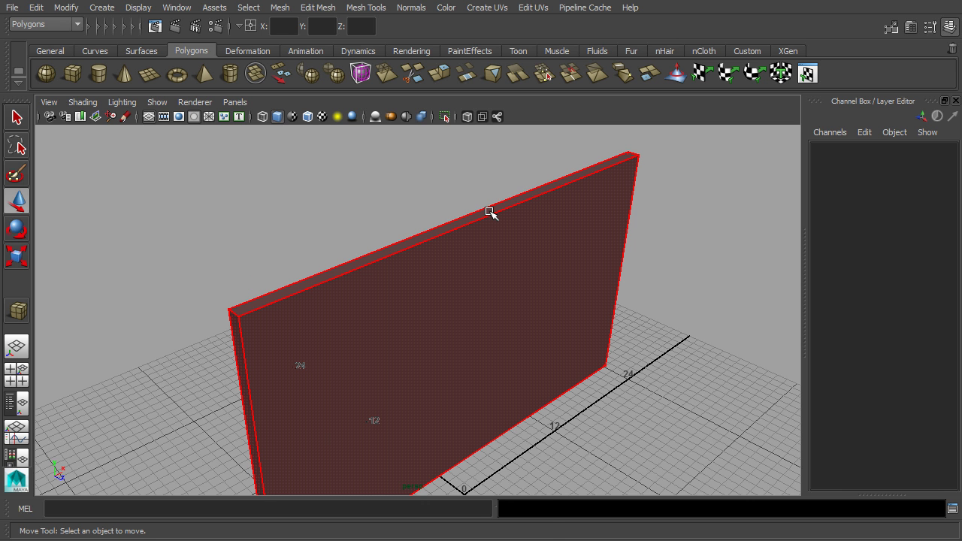
right_drag(490, 212, 536, 165)
click(533, 206)
click(481, 179)
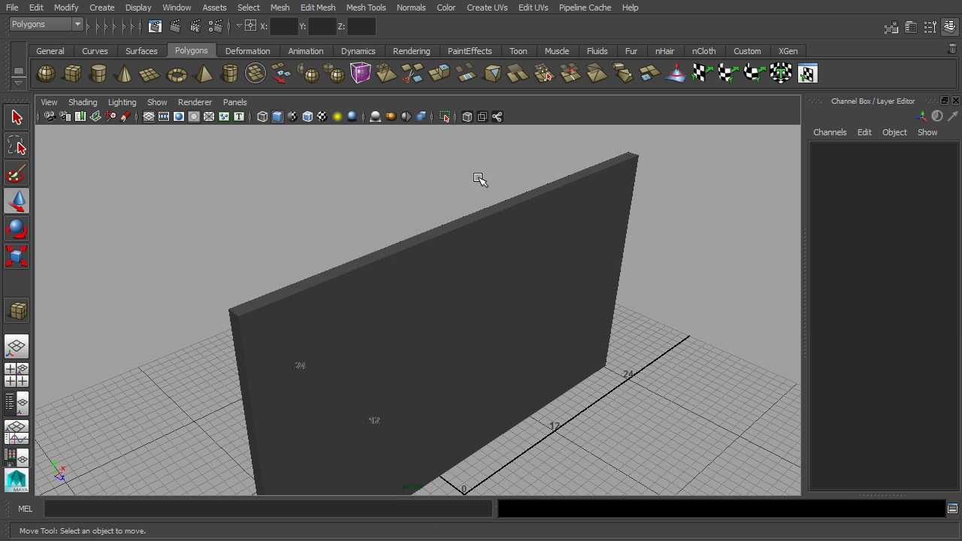
Save the scene as the Maya ASCII file tv.0001.ma in the lowPoly_mayaProject scenes folder.
click(20, 8)
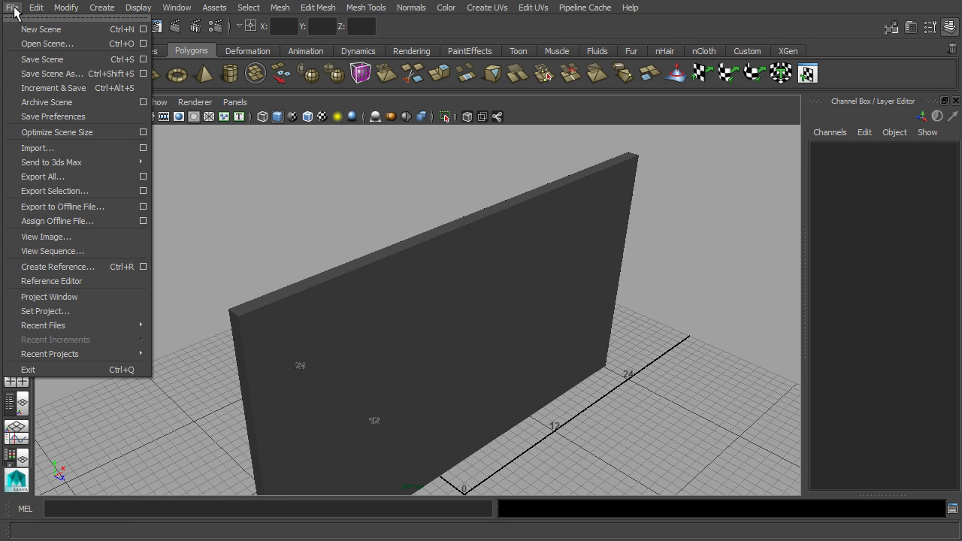
click(46, 59)
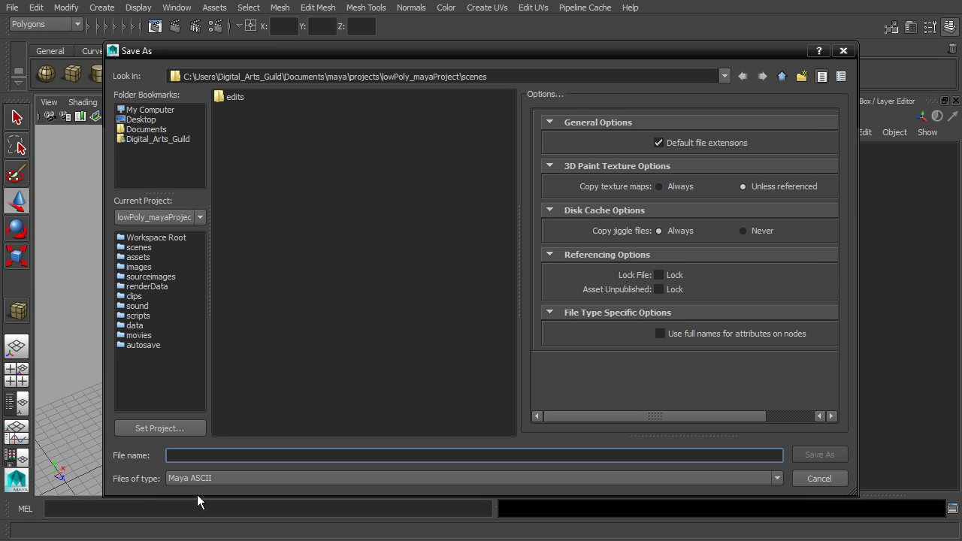
click(208, 478)
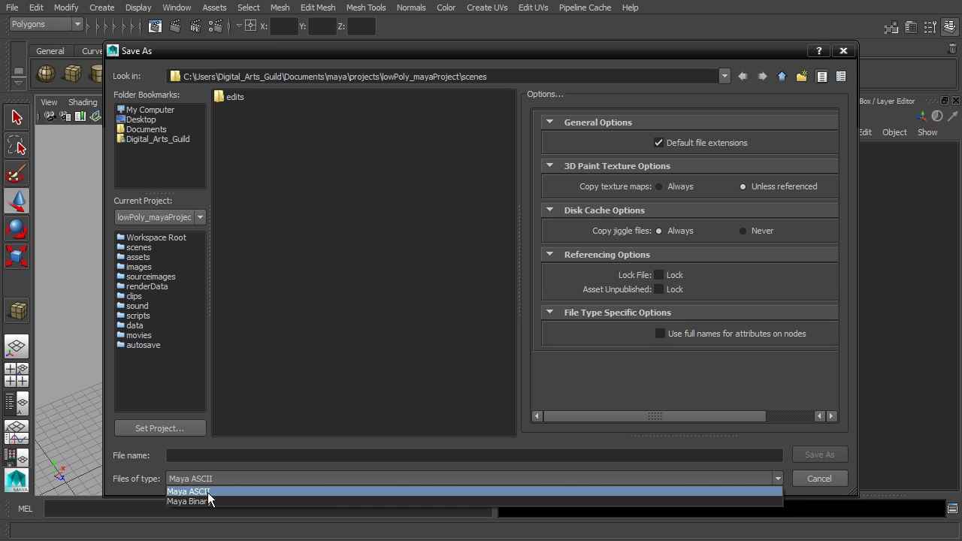
click(209, 493)
click(210, 461)
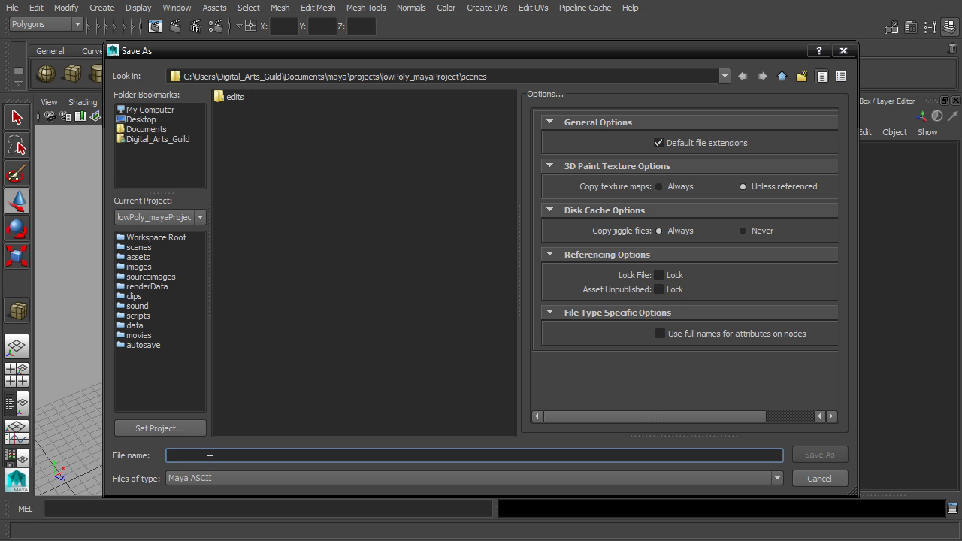
text(tv.0001.ma)
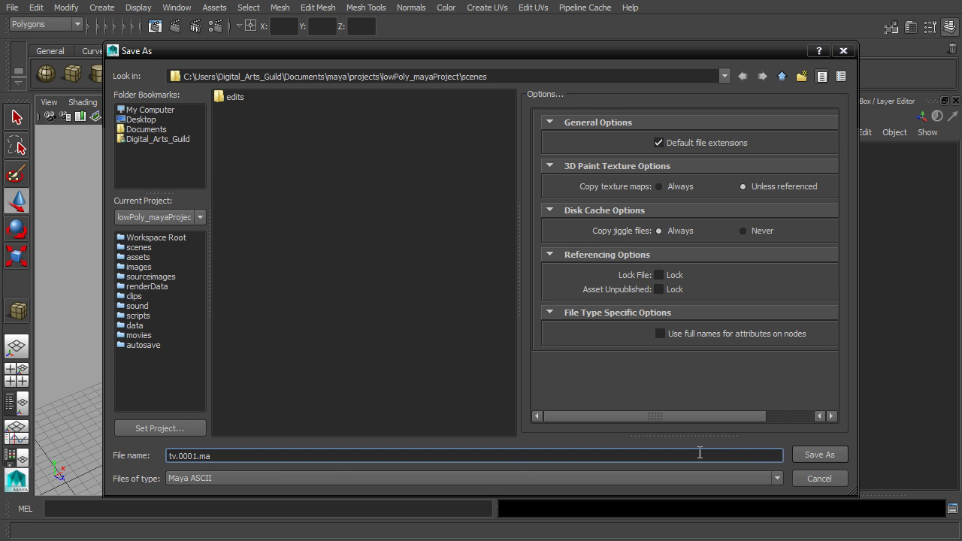
click(806, 454)
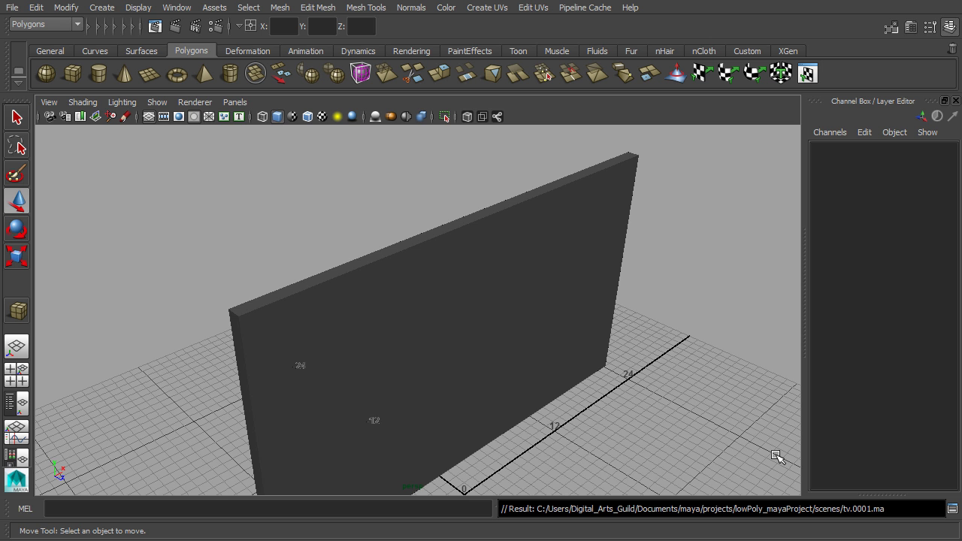